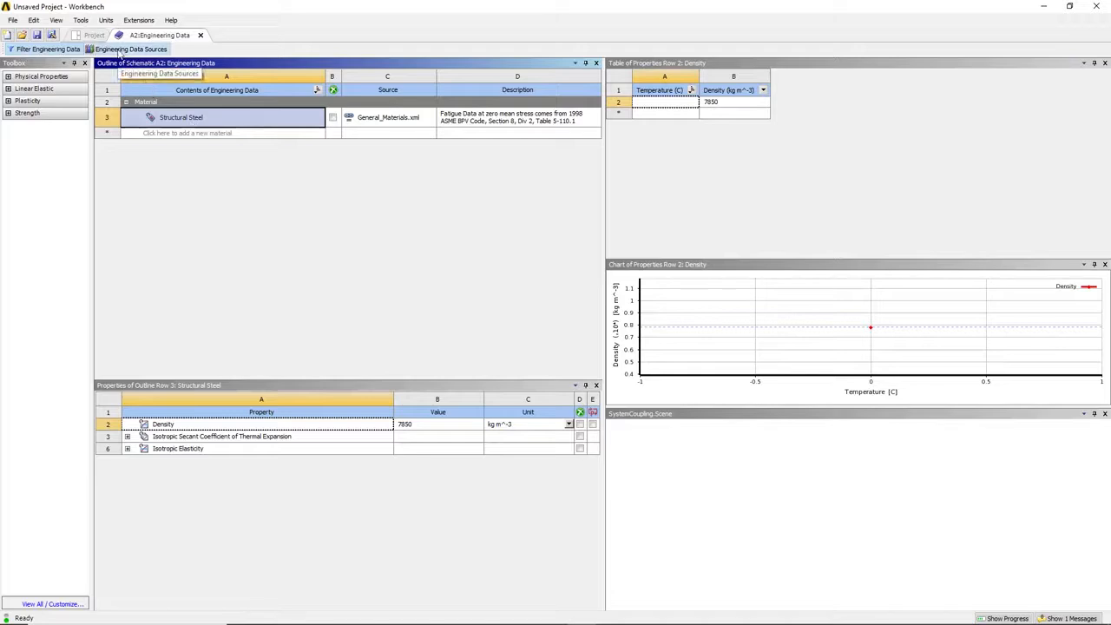
# Step: Add Epoxy_Carbon_UD_395GPa_Prepreg from the Composite Materials library to the engineering data and return to the project schematic
pyautogui.click(119, 50)
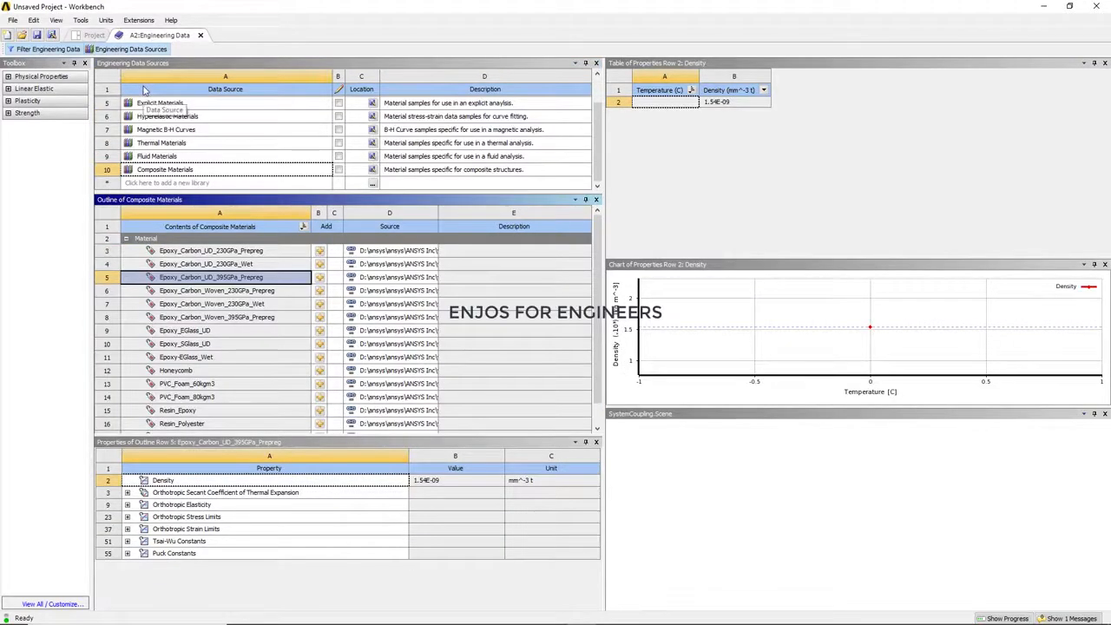
pyautogui.click(159, 173)
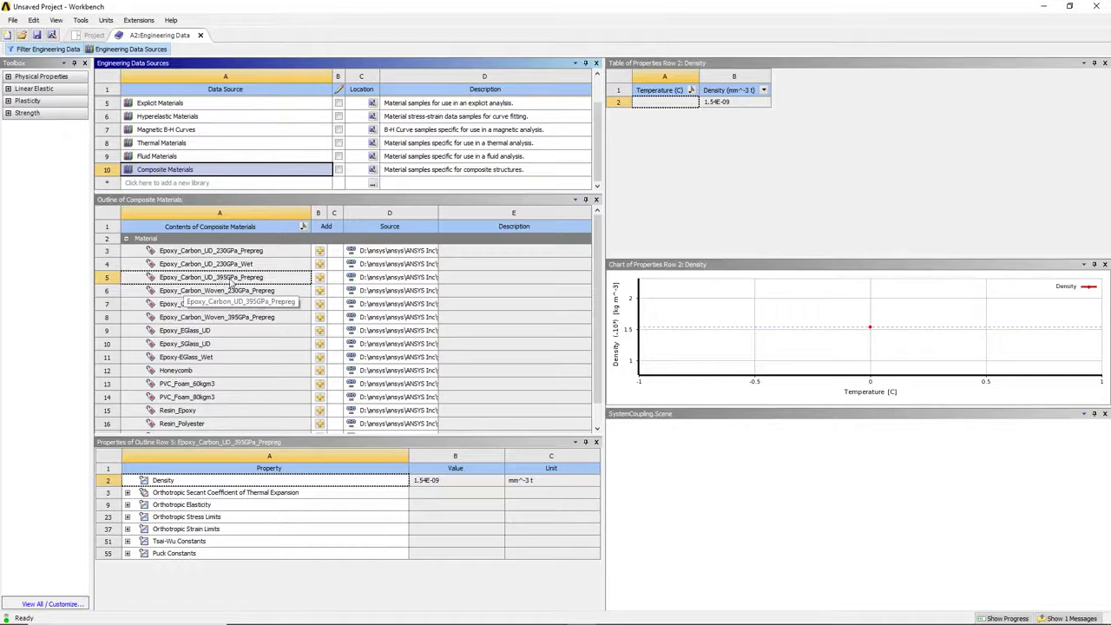
pyautogui.click(283, 279)
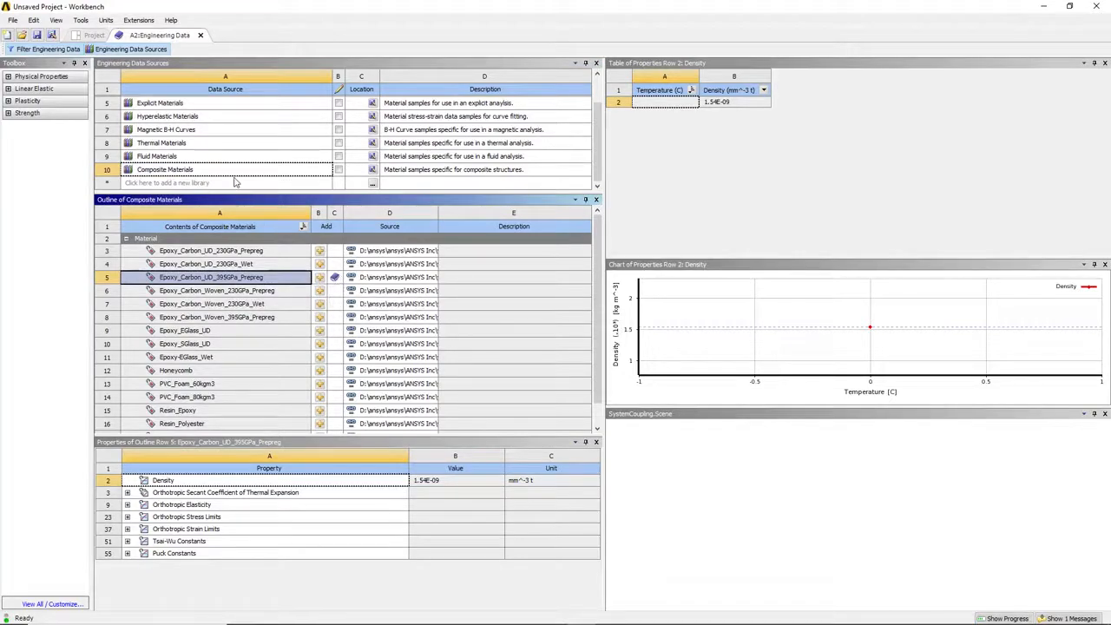
pyautogui.click(200, 36)
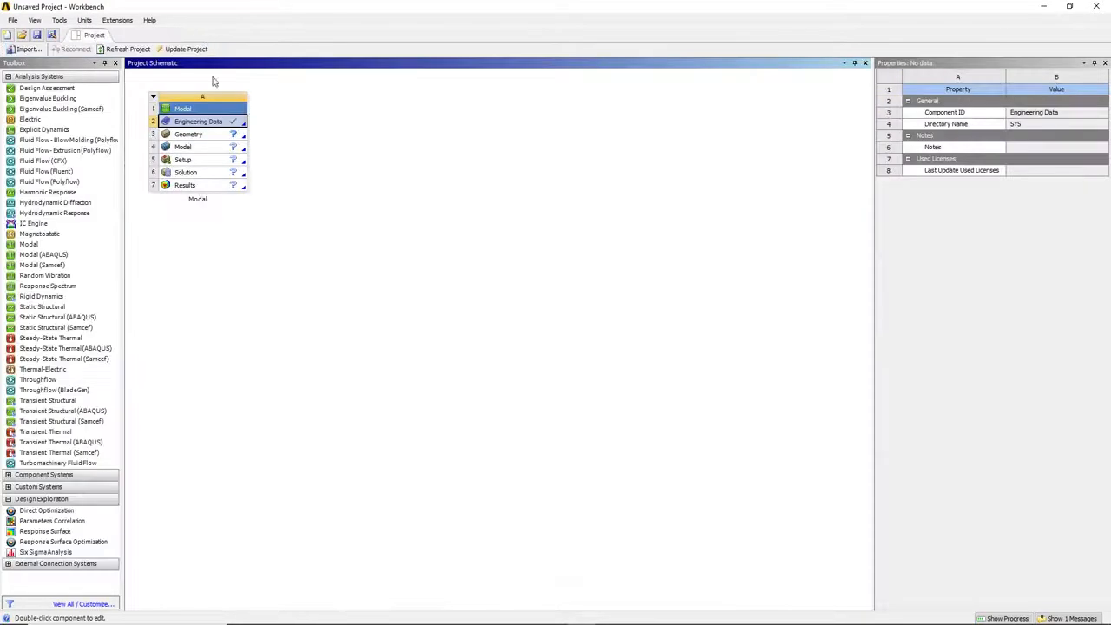
# Step: Import the "audi bumper.STEP" geometry into the modal system and open its model for editing
pyautogui.click(193, 134)
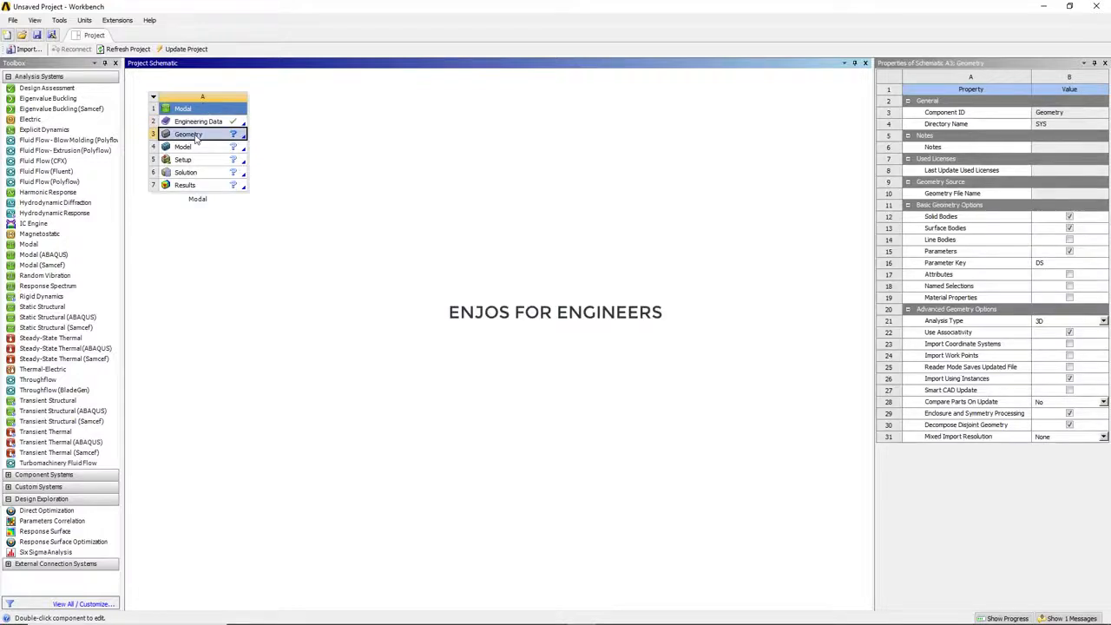
pyautogui.rightClick(196, 139)
pyautogui.moveTo(244, 168)
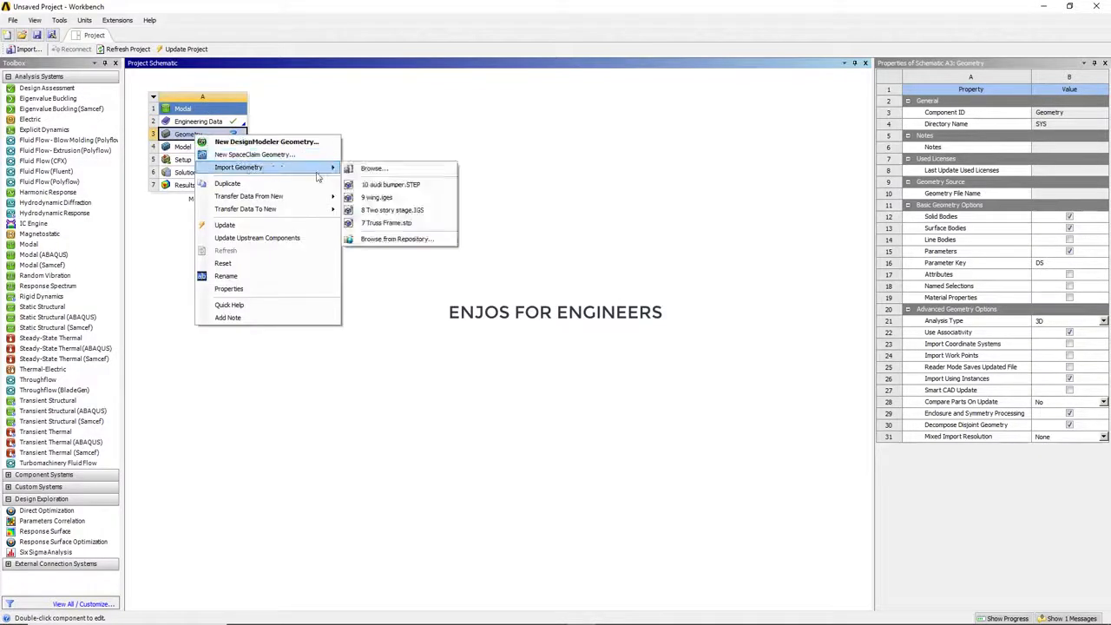
pyautogui.click(382, 185)
pyautogui.doubleClick(187, 148)
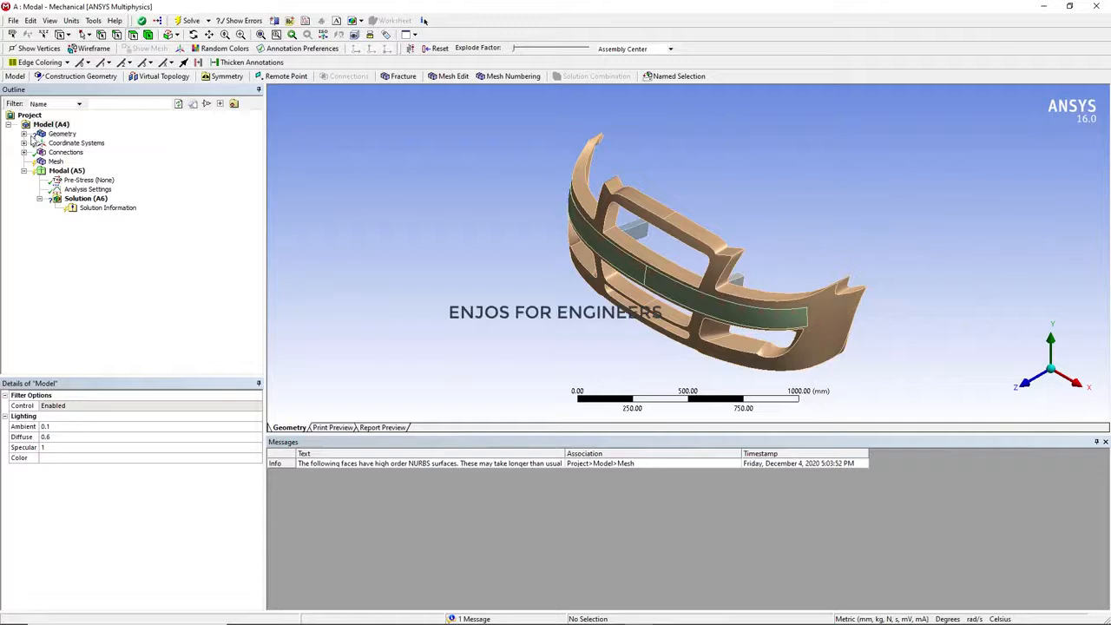
# Step: Set the thickness of the surface body Part6 (the bumper shell) to 10 mm
pyautogui.click(24, 135)
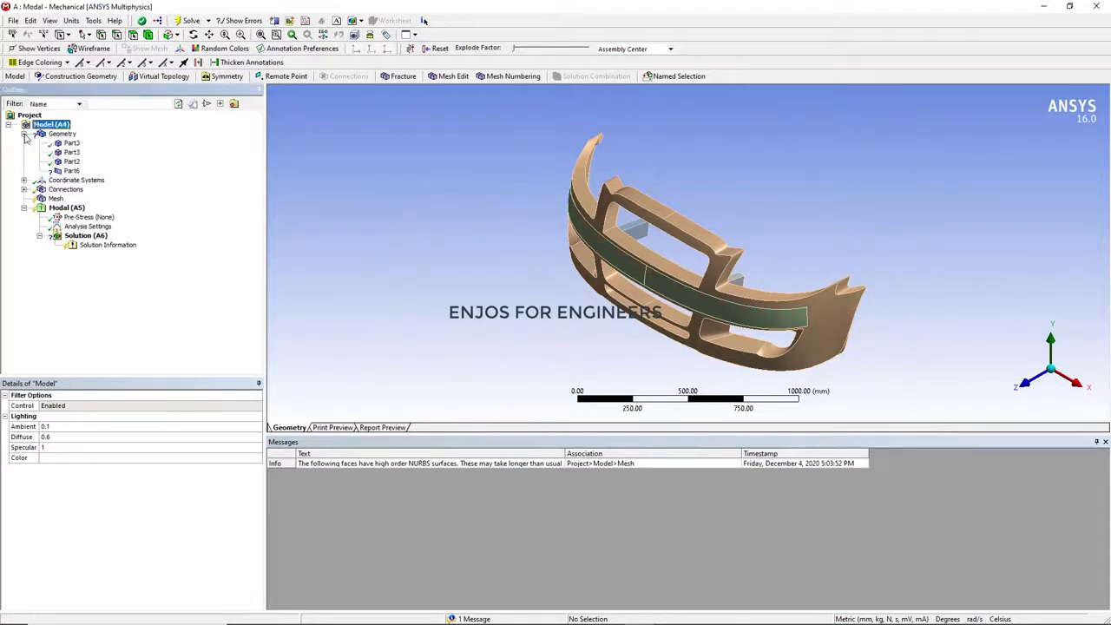
pyautogui.click(71, 172)
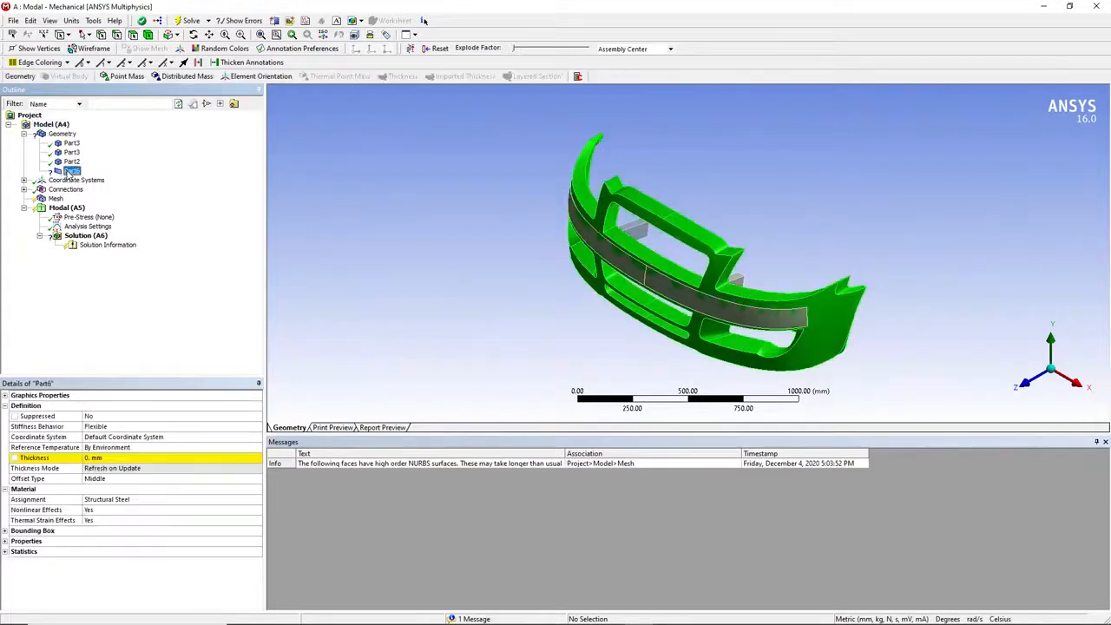
pyautogui.click(90, 459)
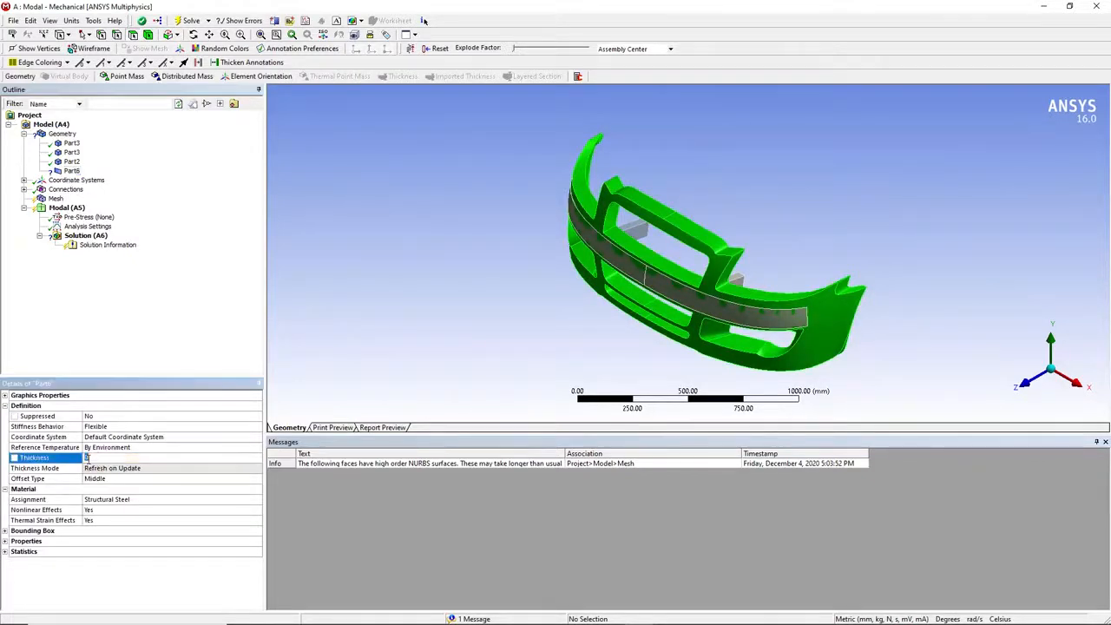
pyautogui.write('3')
pyautogui.press('Return')
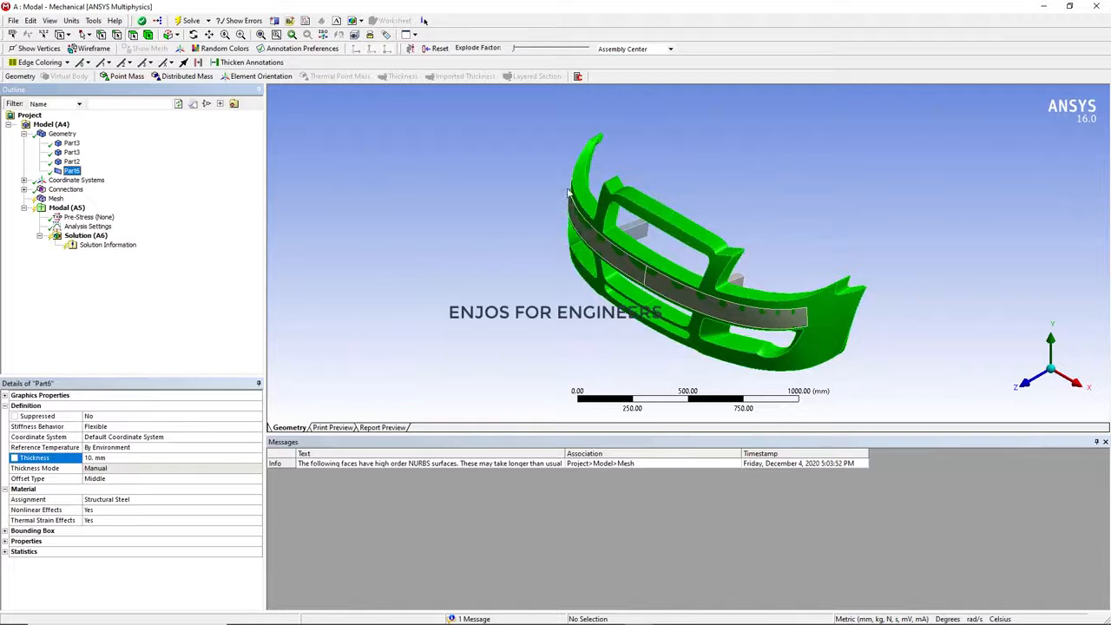
# Step: Assign the Epoxy_Carbon_UD_395GPa_Prepreg material to the bumper shell Part6
pyautogui.click(134, 502)
pyautogui.click(258, 501)
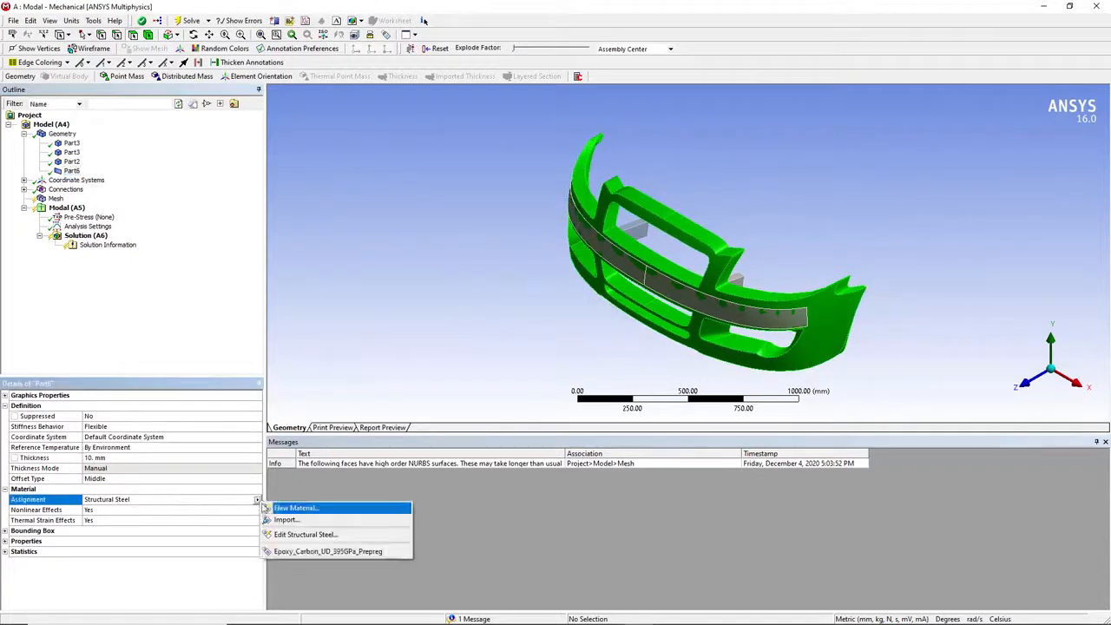
pyautogui.click(298, 552)
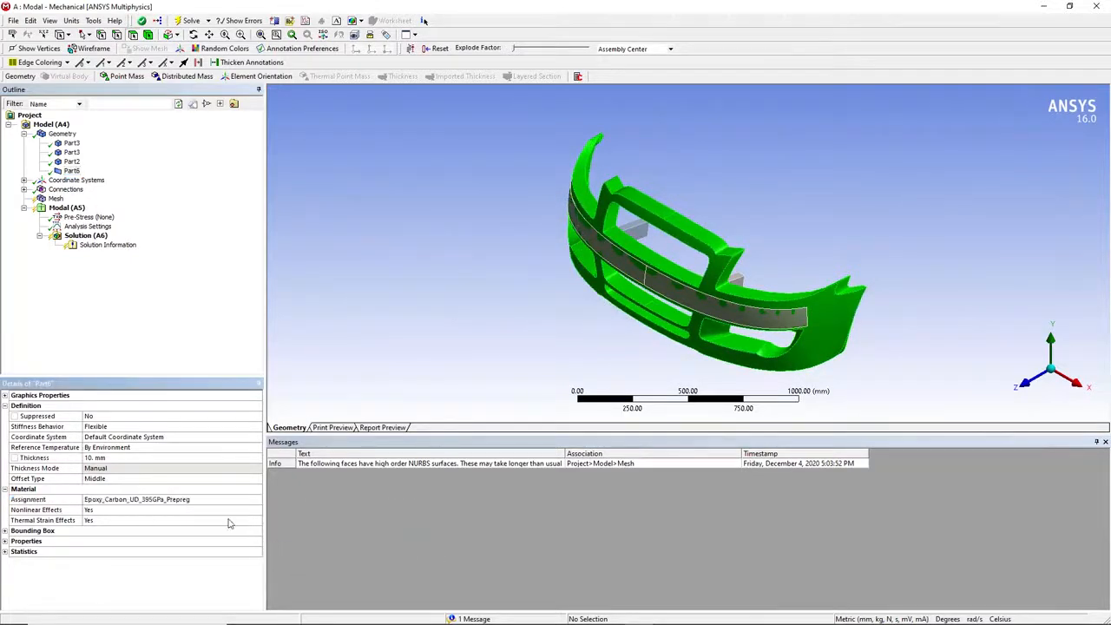
pyautogui.click(145, 330)
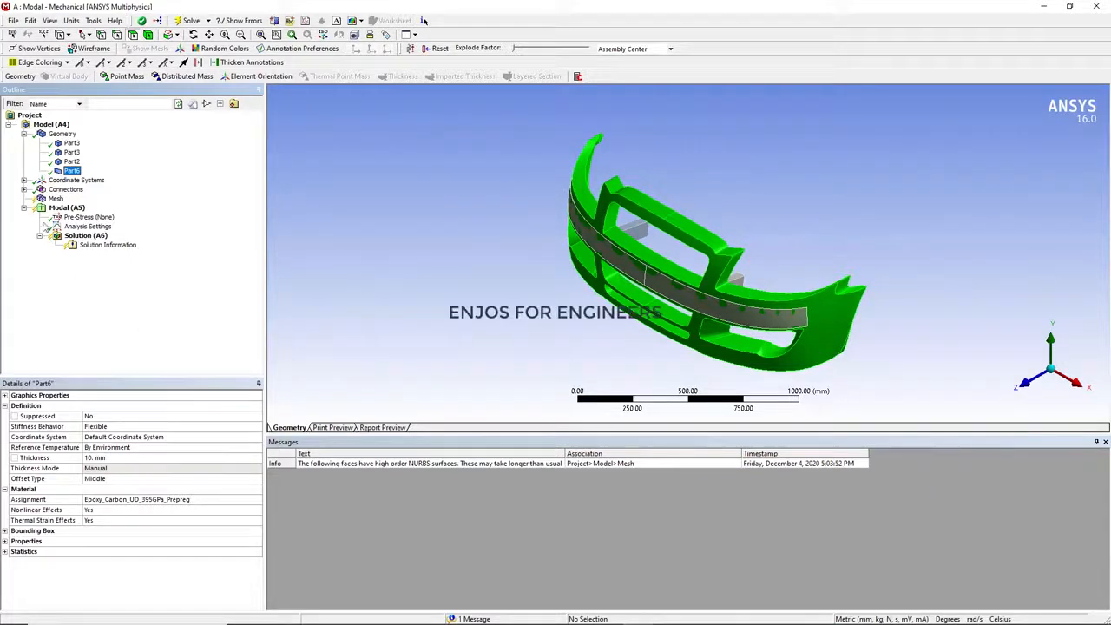
# Step: Generate the mesh for the whole bumper assembly with default settings and inspect its rear side
pyautogui.rightClick(54, 199)
pyautogui.click(89, 246)
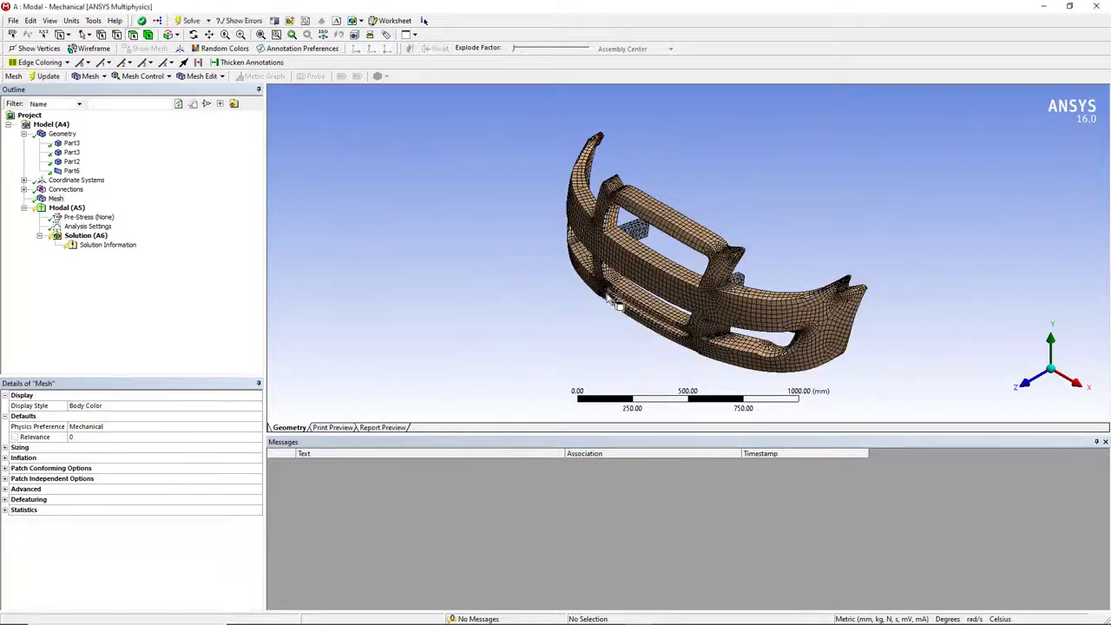
pyautogui.moveTo(606, 320); pyautogui.dragTo(343, 292, button='middle')
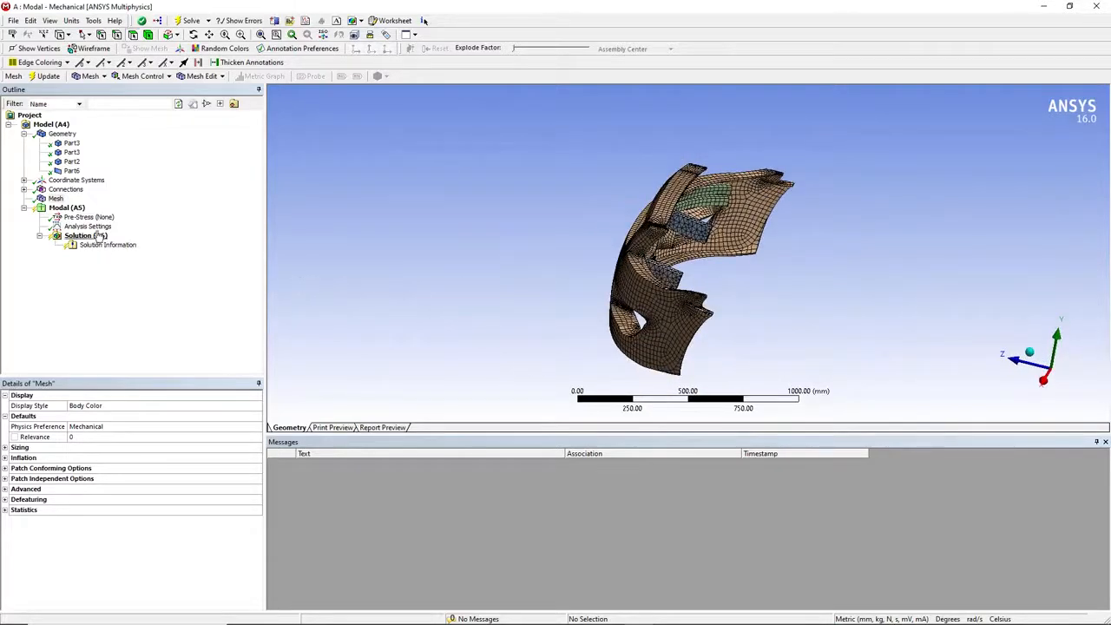
# Step: Insert a fixed support into the modal analysis
pyautogui.click(67, 208)
pyautogui.rightClick(68, 211)
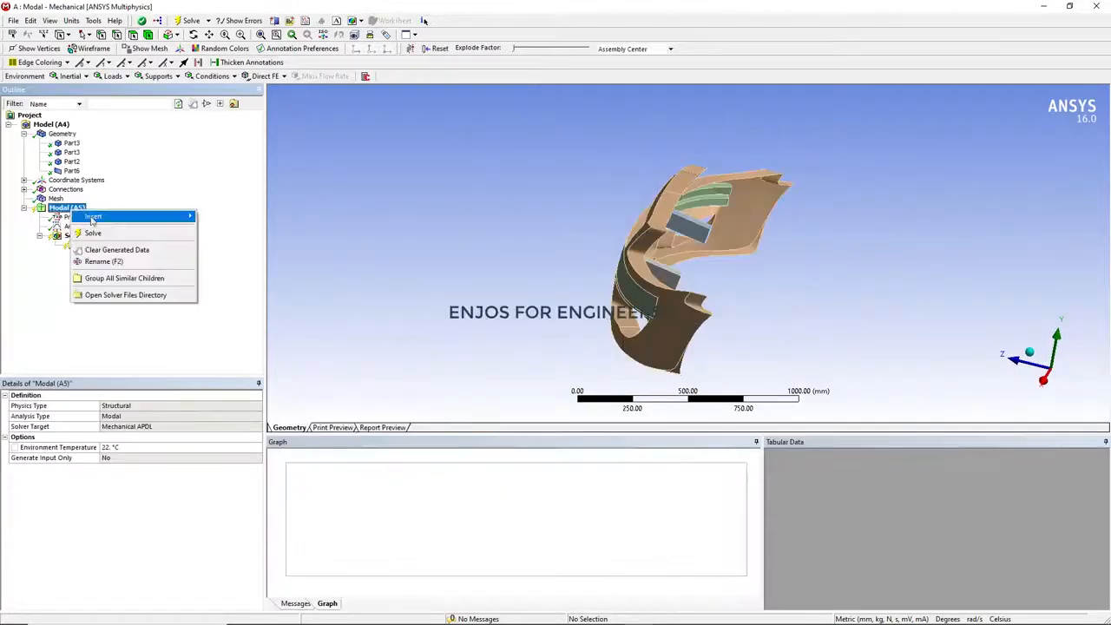
pyautogui.moveTo(139, 217)
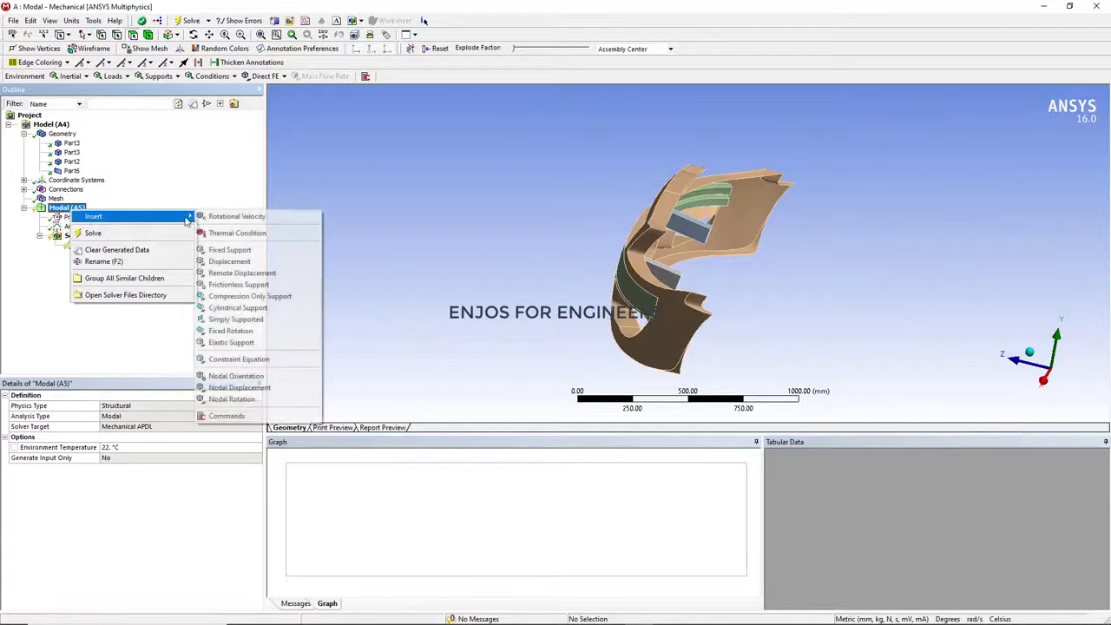
pyautogui.click(230, 250)
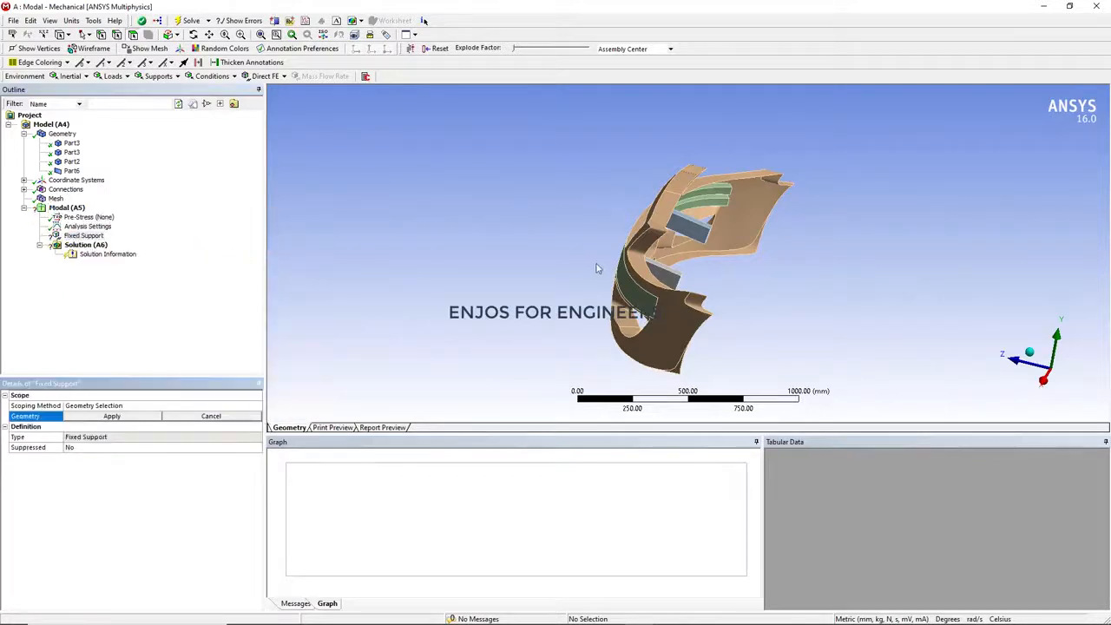
# Step: Scope the fixed support to the rear end faces of the two hollow rectangular mounting brackets behind the bumper
pyautogui.moveTo(598, 273); pyautogui.dragTo(471, 244, button='middle')
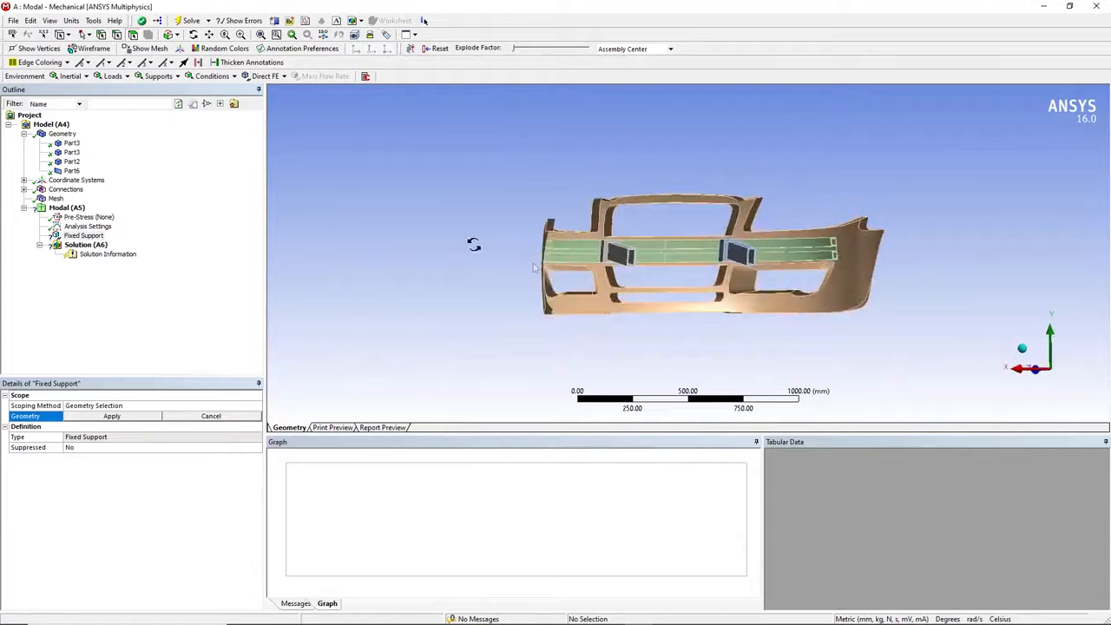
pyautogui.scroll(5, 614, 260)
pyautogui.scroll(3, 449, 248)
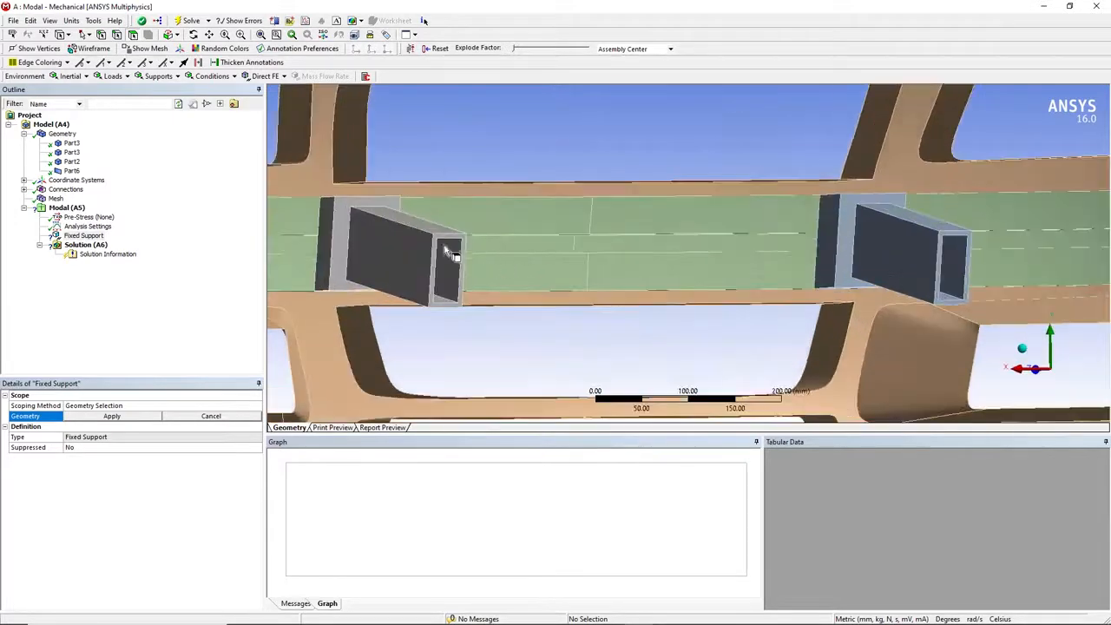
pyautogui.scroll(3, 359, 250)
pyautogui.moveTo(319, 265); pyautogui.dragTo(421, 291, button='middle')
pyautogui.click(299, 315)
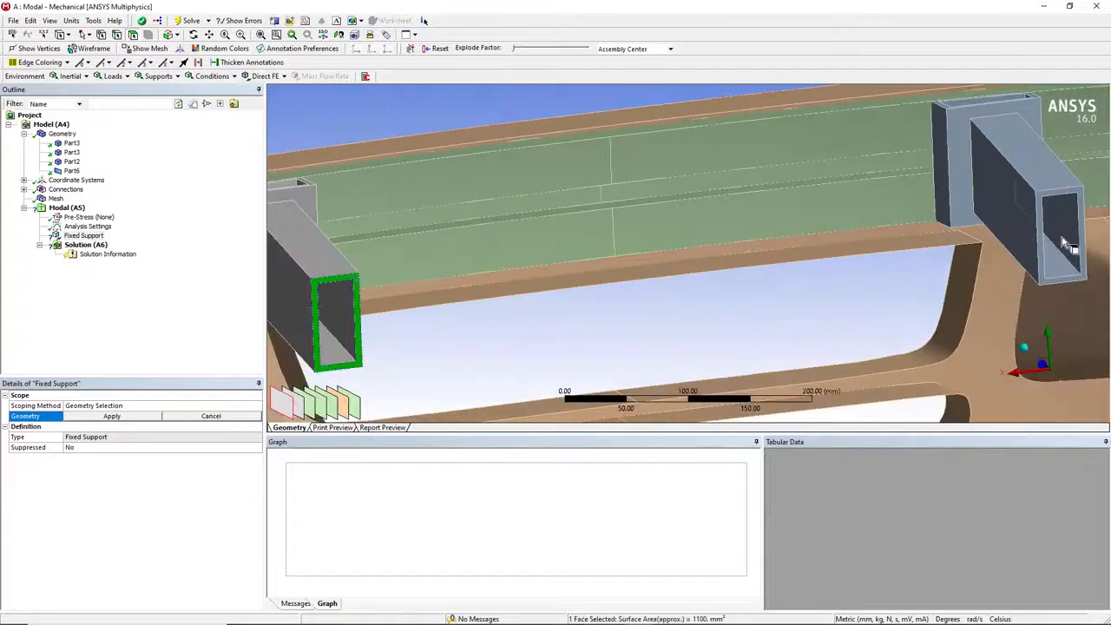
pyautogui.keyDown('ctrl'); pyautogui.click(1081, 200); pyautogui.keyUp('ctrl')
pyautogui.scroll(-6, 789, 258)
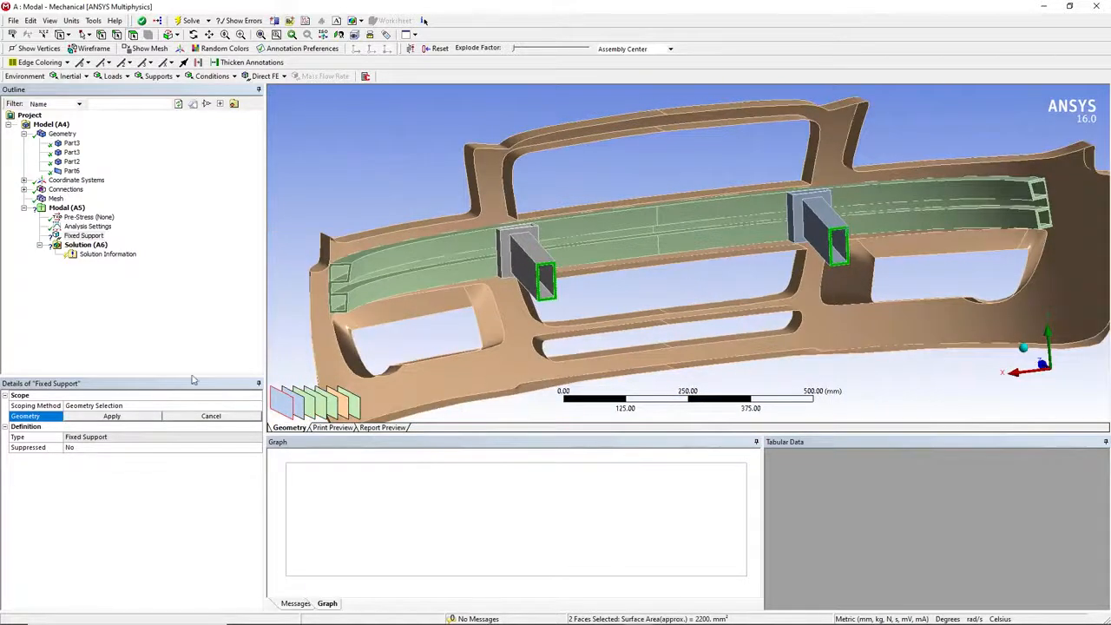
pyautogui.click(121, 416)
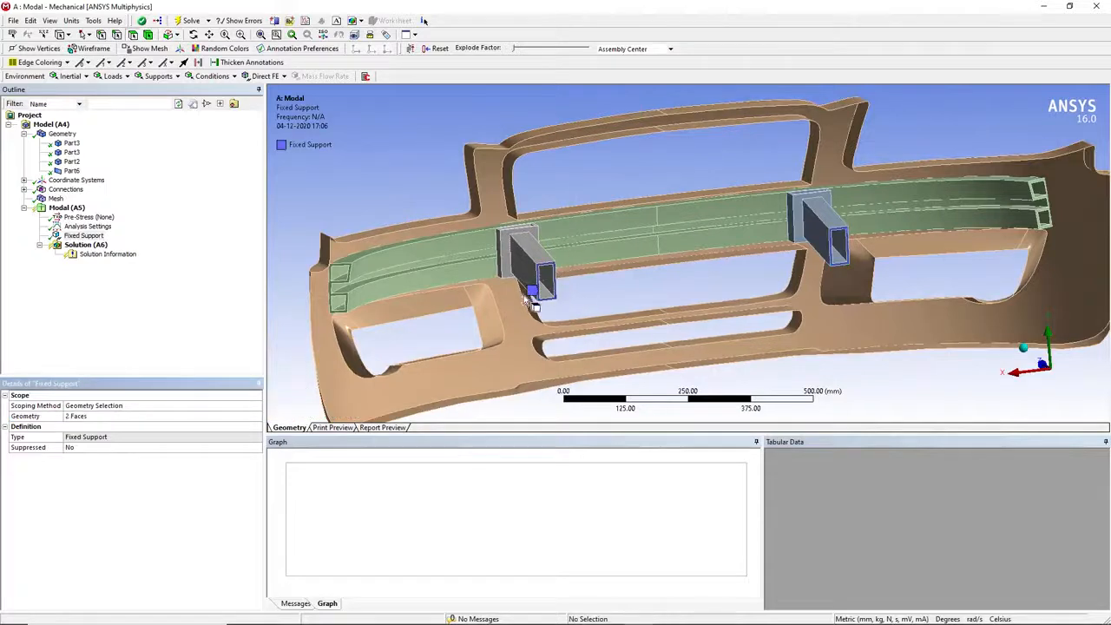
pyautogui.scroll(-2, 686, 280)
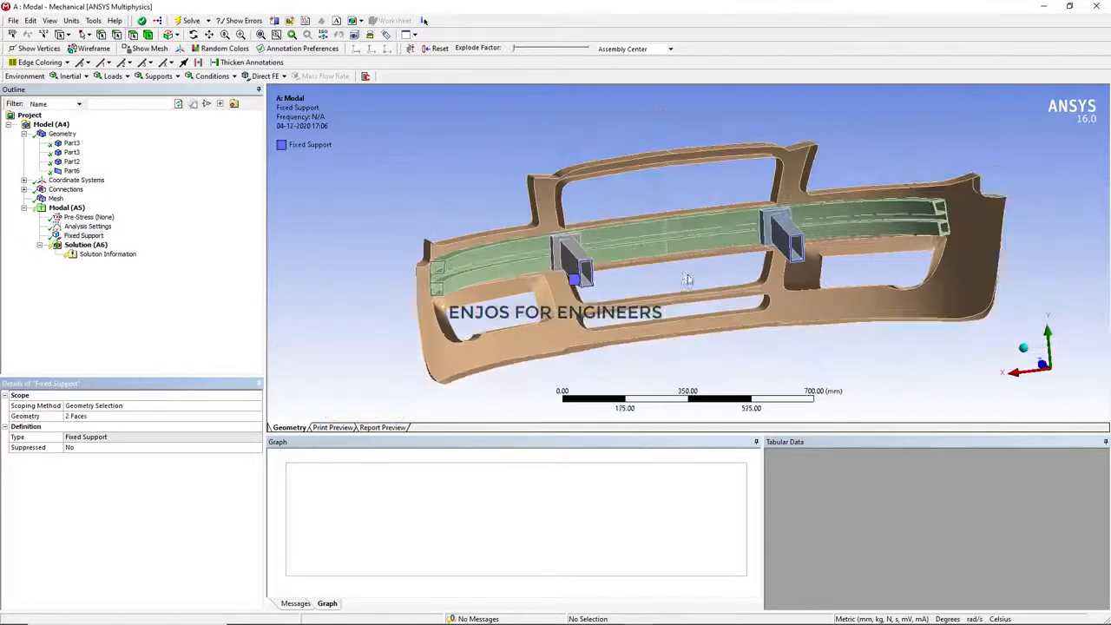
# Step: Set the maximum number of modes to find to 5 in the analysis settings and solve the modal analysis
pyautogui.click(91, 227)
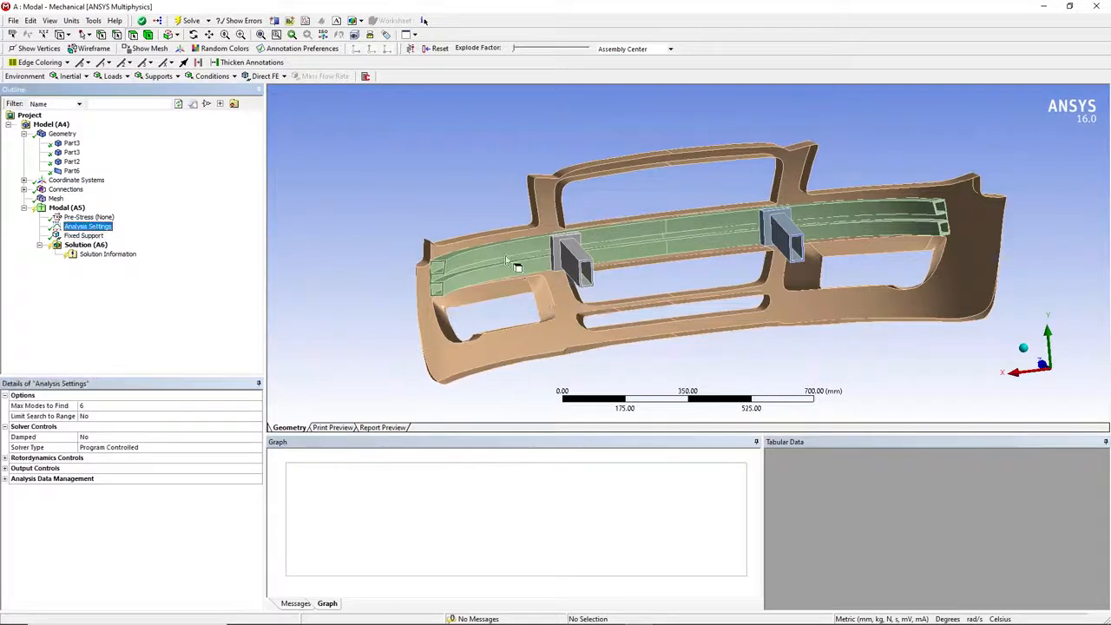
pyautogui.moveTo(513, 260); pyautogui.dragTo(740, 236, button='middle')
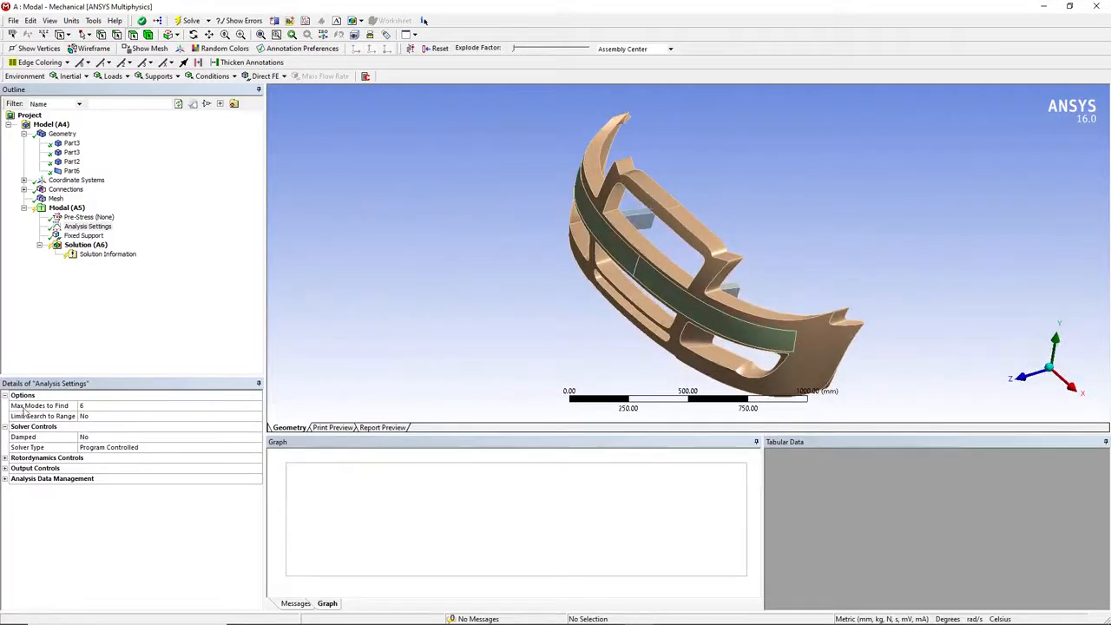
pyautogui.click(83, 407)
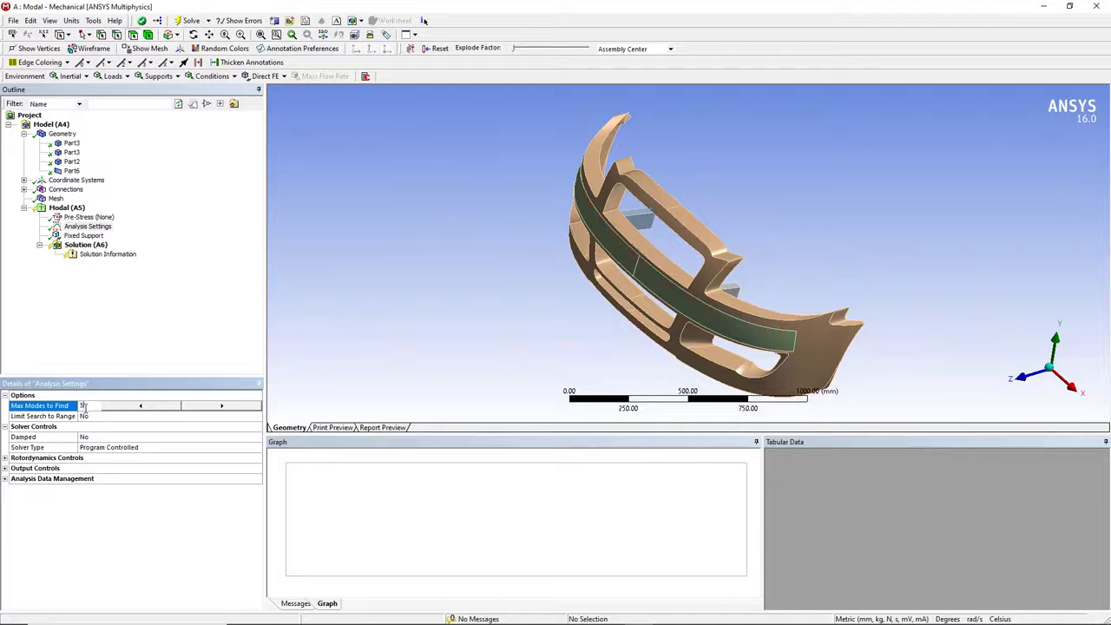
pyautogui.rightClick(91, 247)
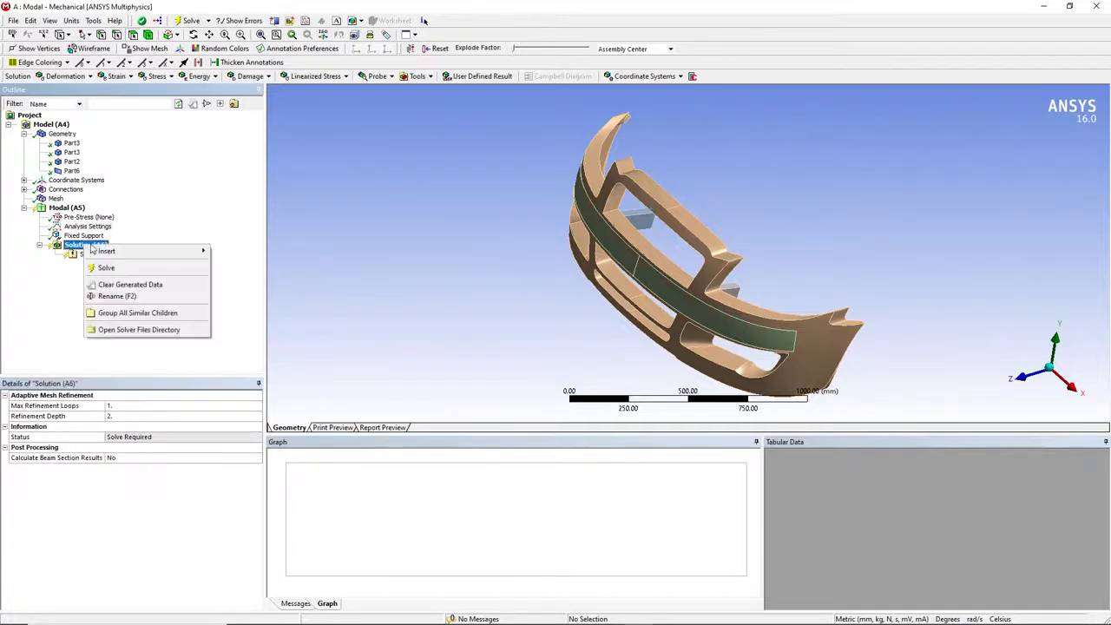
pyautogui.click(107, 268)
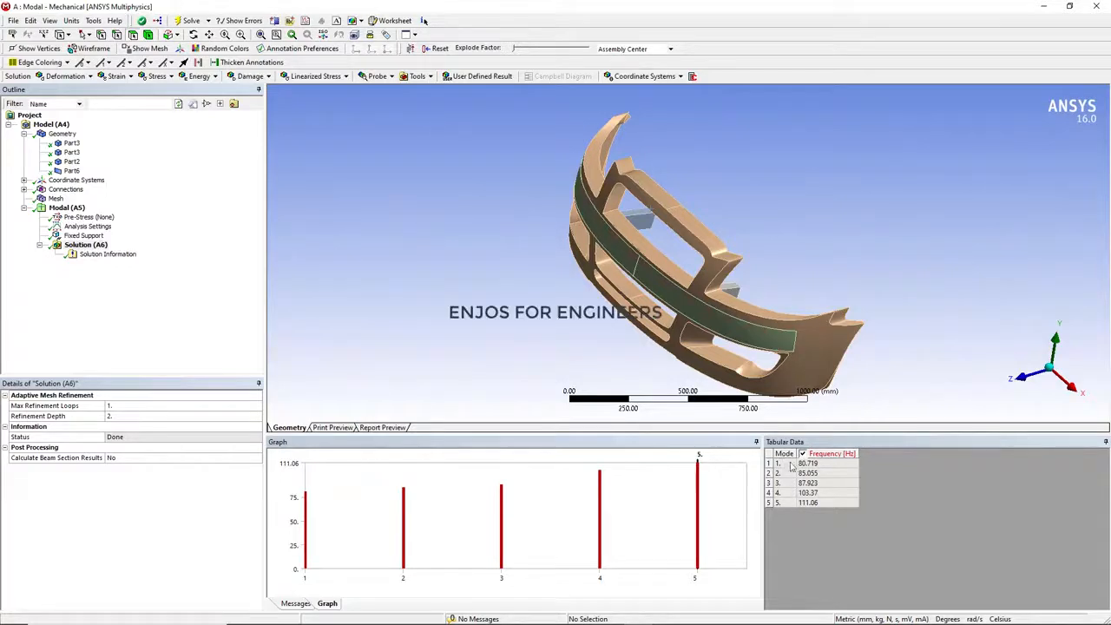
pyautogui.scroll(-2, 749, 382)
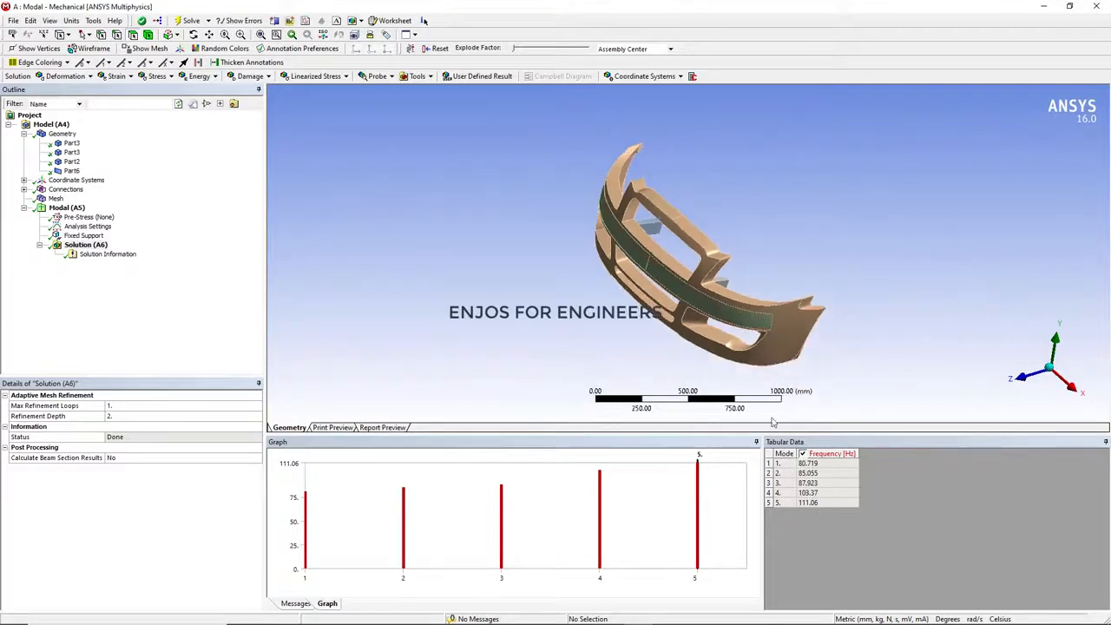
# Step: Set the maximum number of modes to find to 11 in the analysis settings and solve the modal analysis again
pyautogui.click(87, 226)
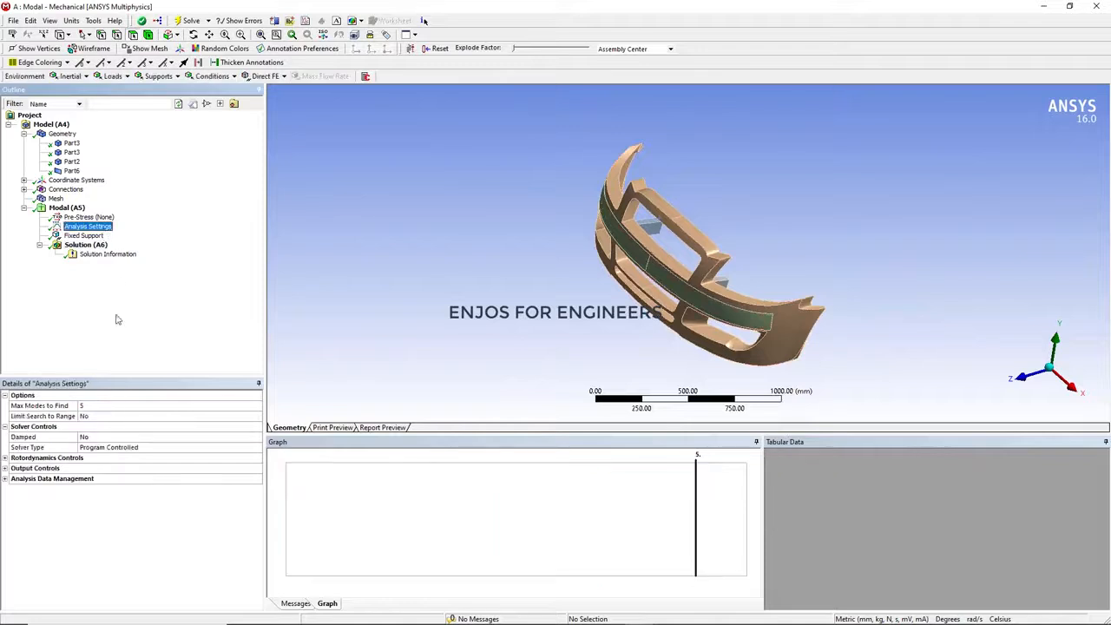
pyautogui.click(87, 406)
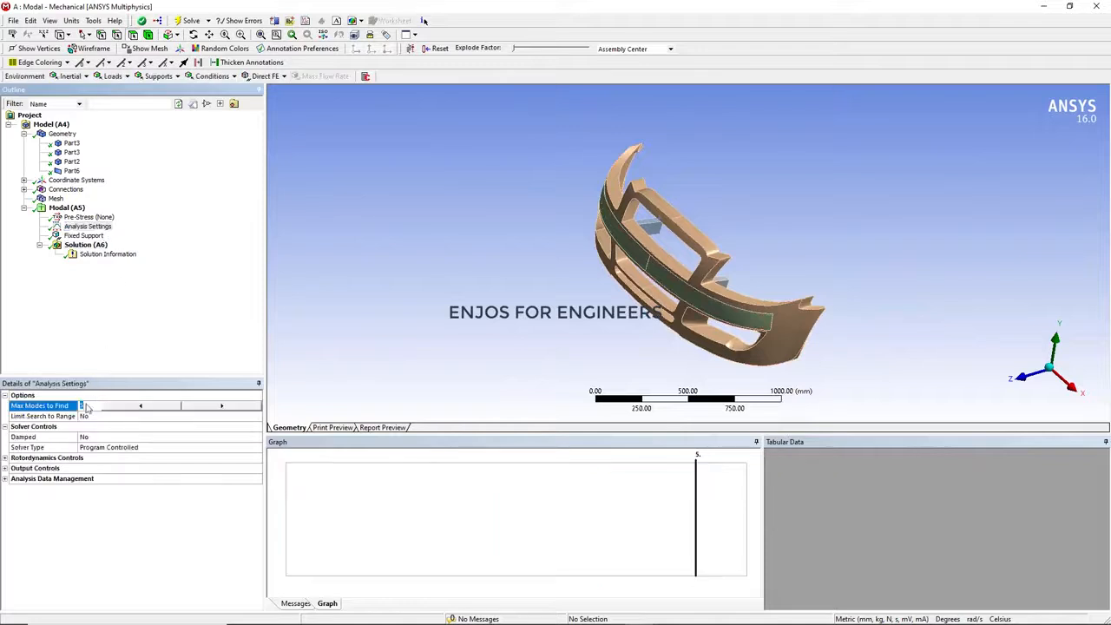
pyautogui.click(143, 407)
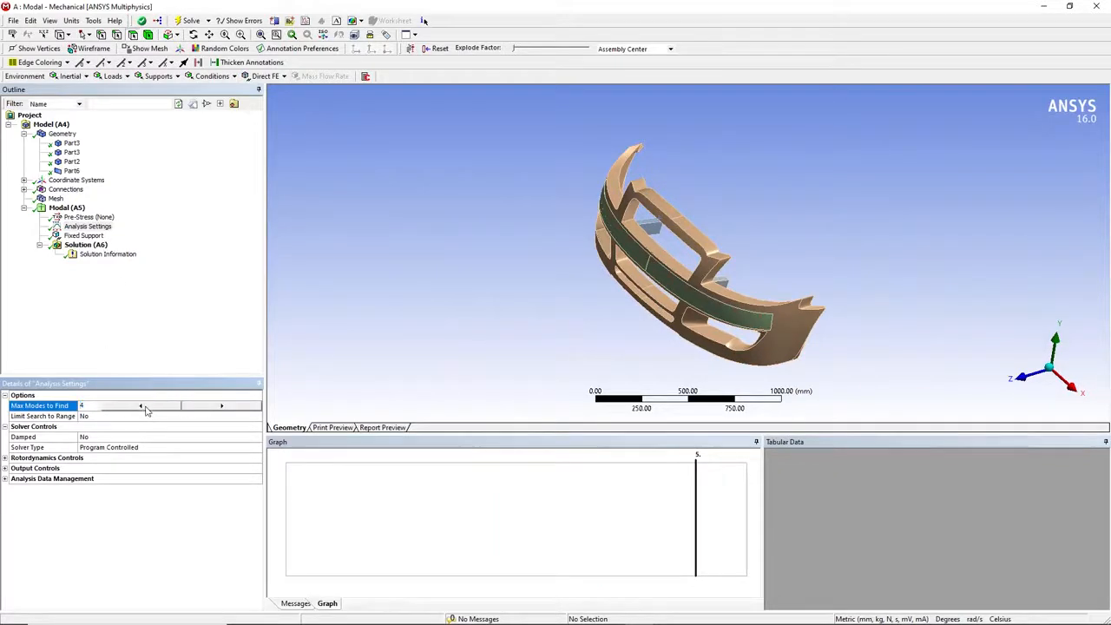
pyautogui.click(201, 408)
pyautogui.rightClick(84, 244)
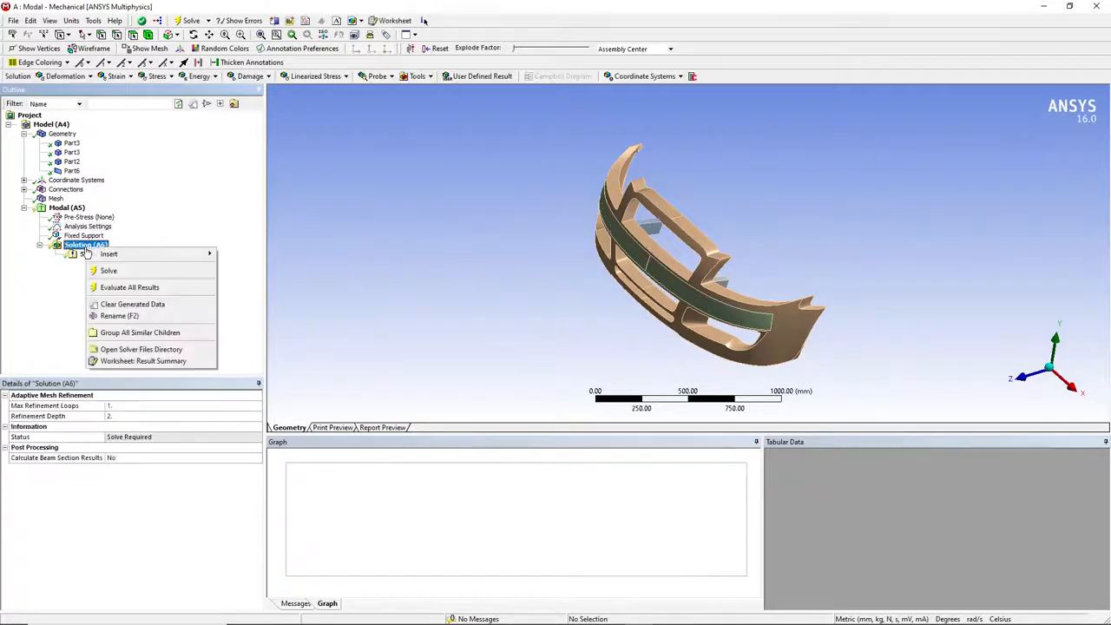
pyautogui.click(105, 272)
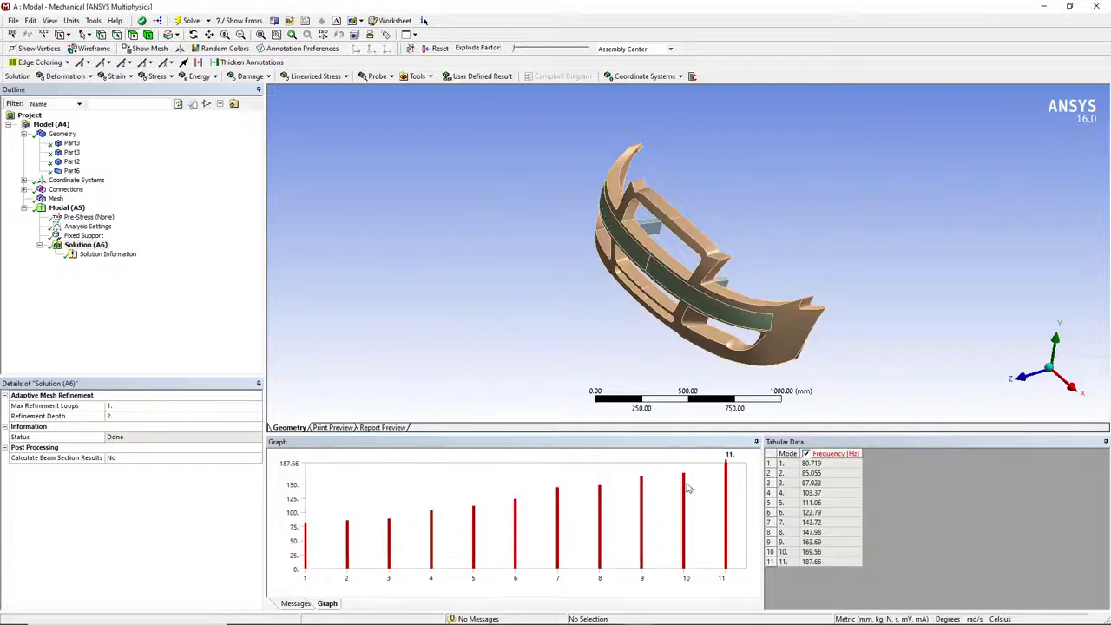
# Step: Create a mode shape result for mode 5 from the frequency table and evaluate its total deformation
pyautogui.click(814, 504)
pyautogui.rightClick(813, 507)
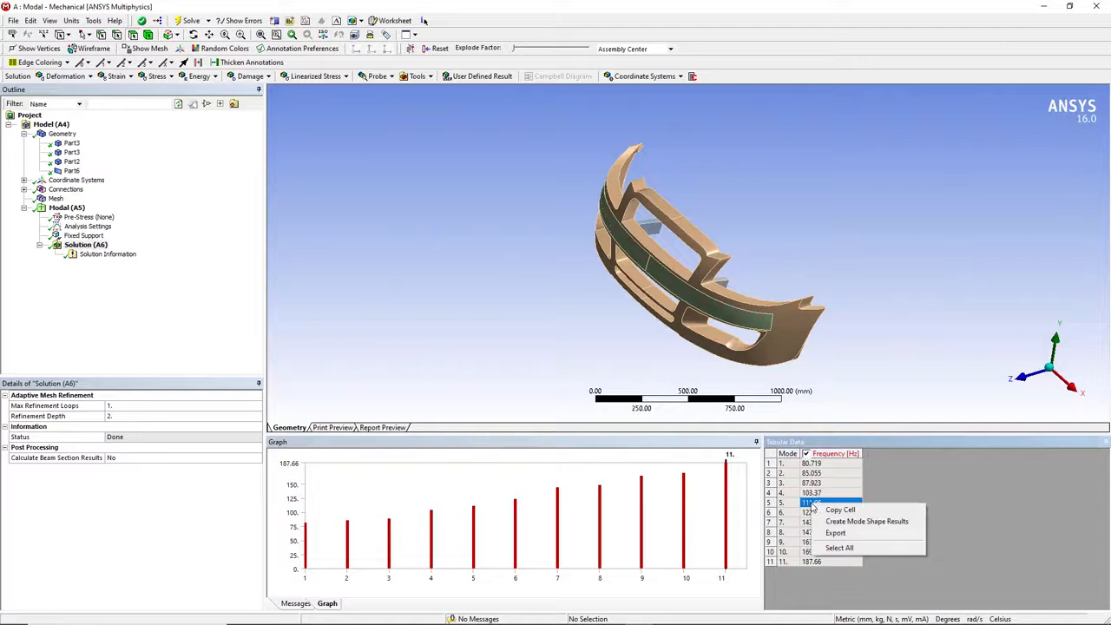
pyautogui.click(860, 521)
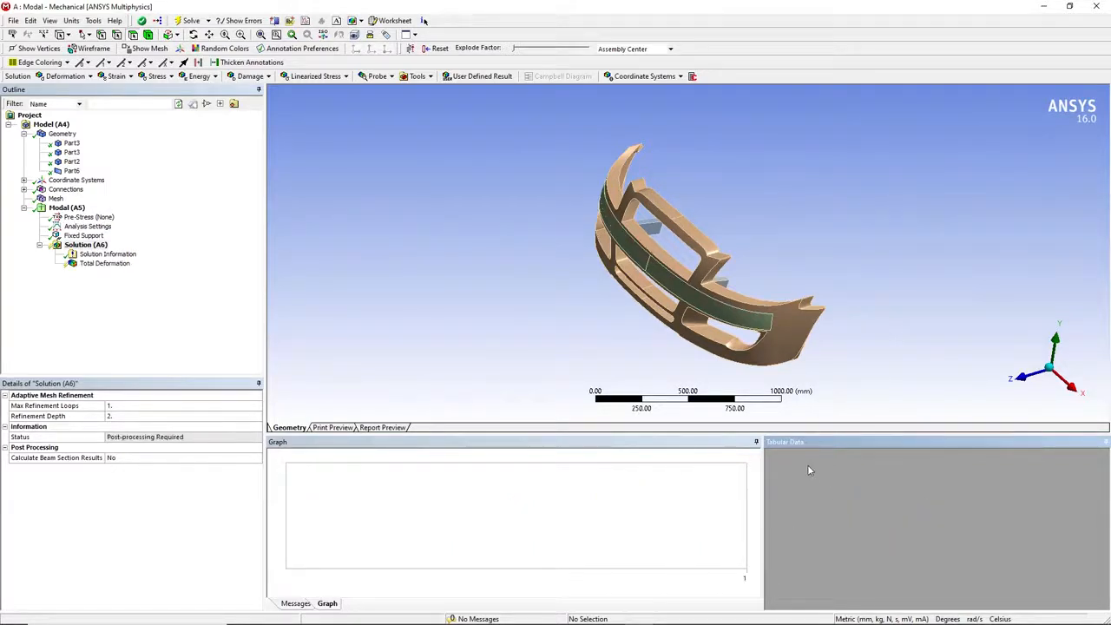
pyautogui.click(113, 266)
pyautogui.rightClick(113, 266)
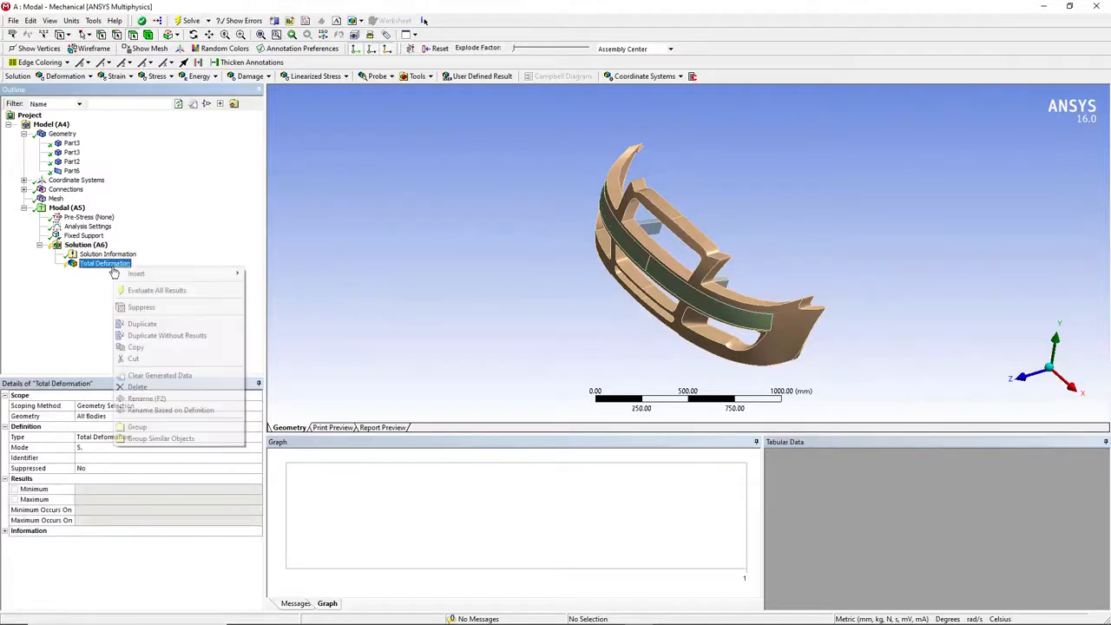
pyautogui.click(145, 291)
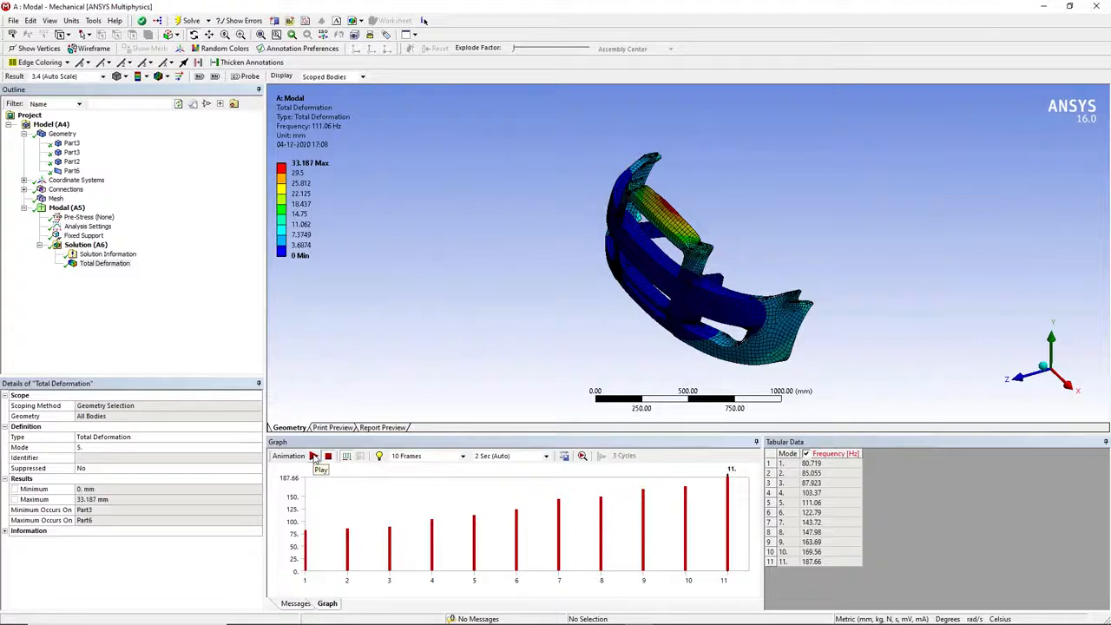
# Step: Animate the mode 5 total deformation, examine the bumper from several angles and show the result's frequency information
pyautogui.click(314, 458)
pyautogui.moveTo(613, 275); pyautogui.dragTo(677, 286)
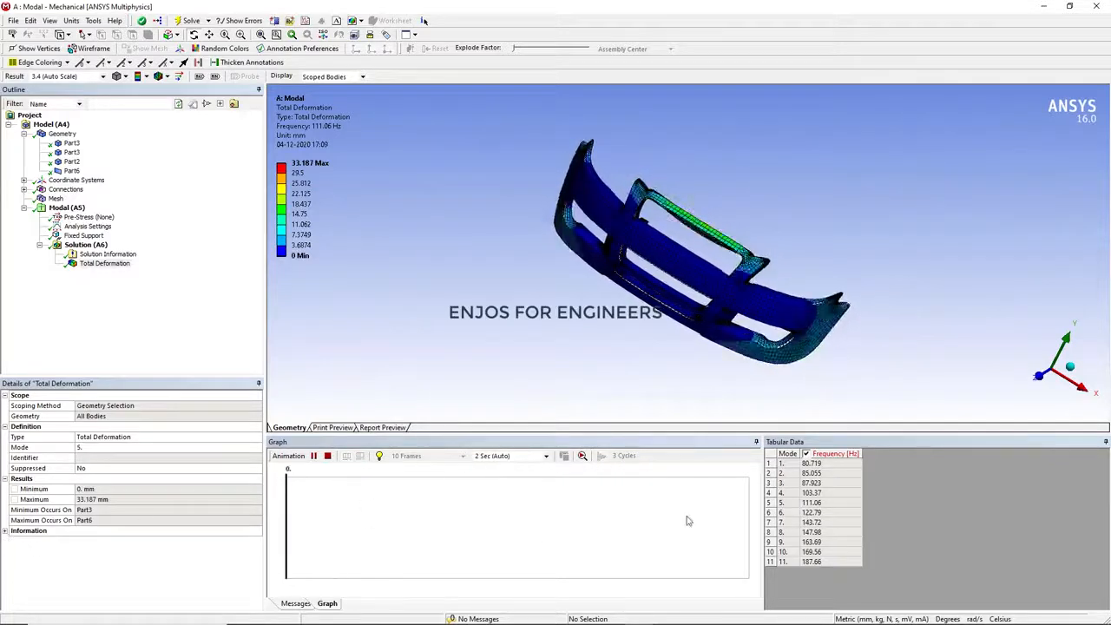
pyautogui.click(4, 531)
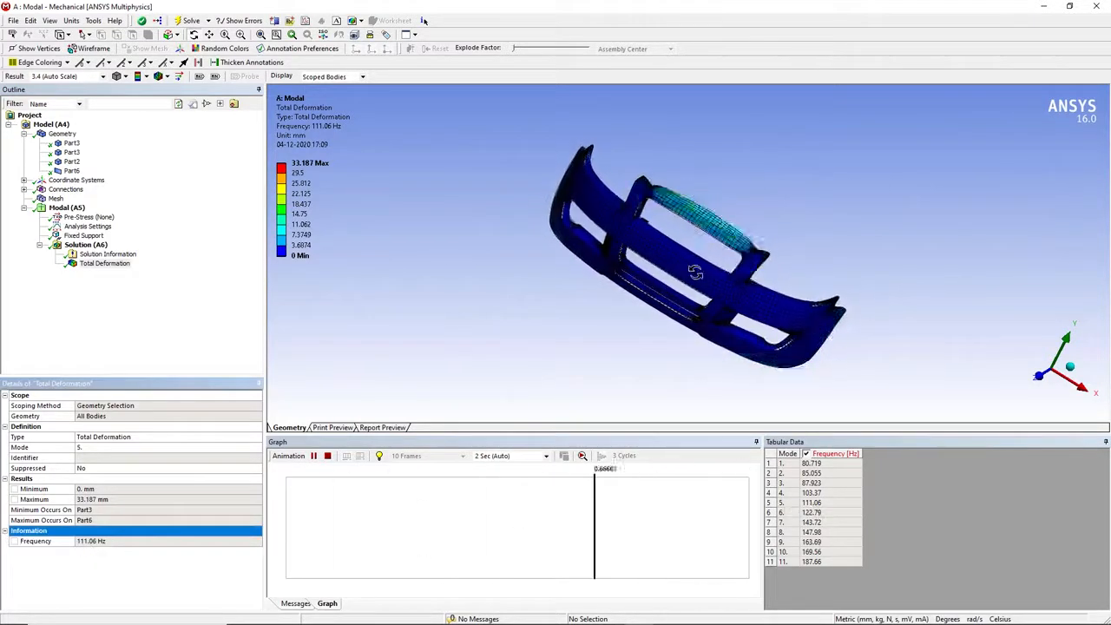
pyautogui.moveTo(695, 272); pyautogui.dragTo(521, 286)
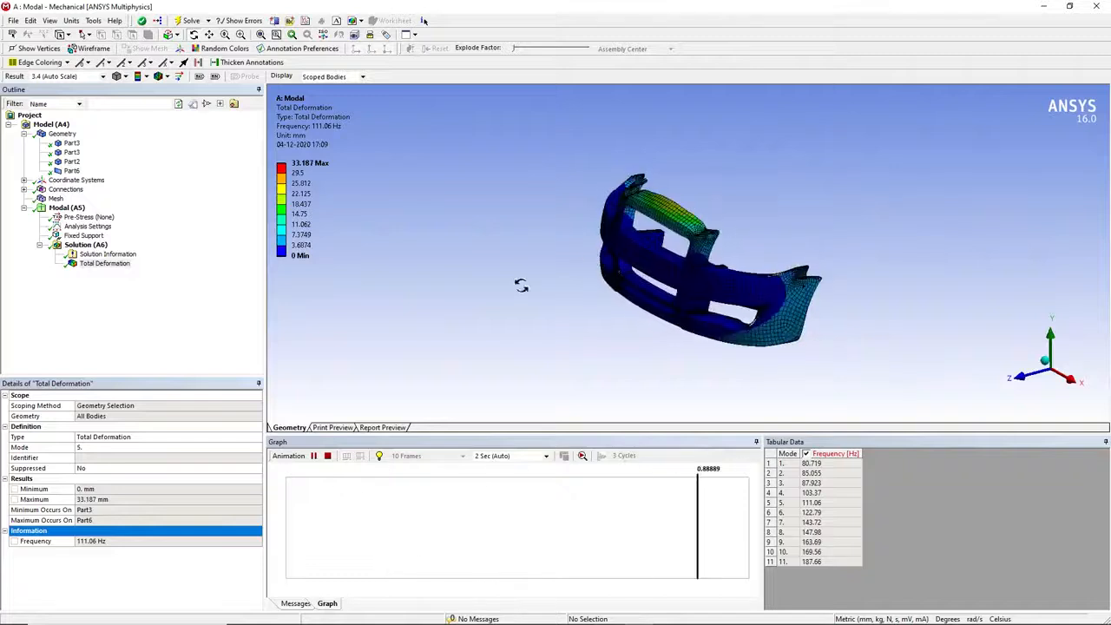
# Step: Set the maximum number of modes to find to 6 and turn on the option limiting the search to a range
pyautogui.click(96, 227)
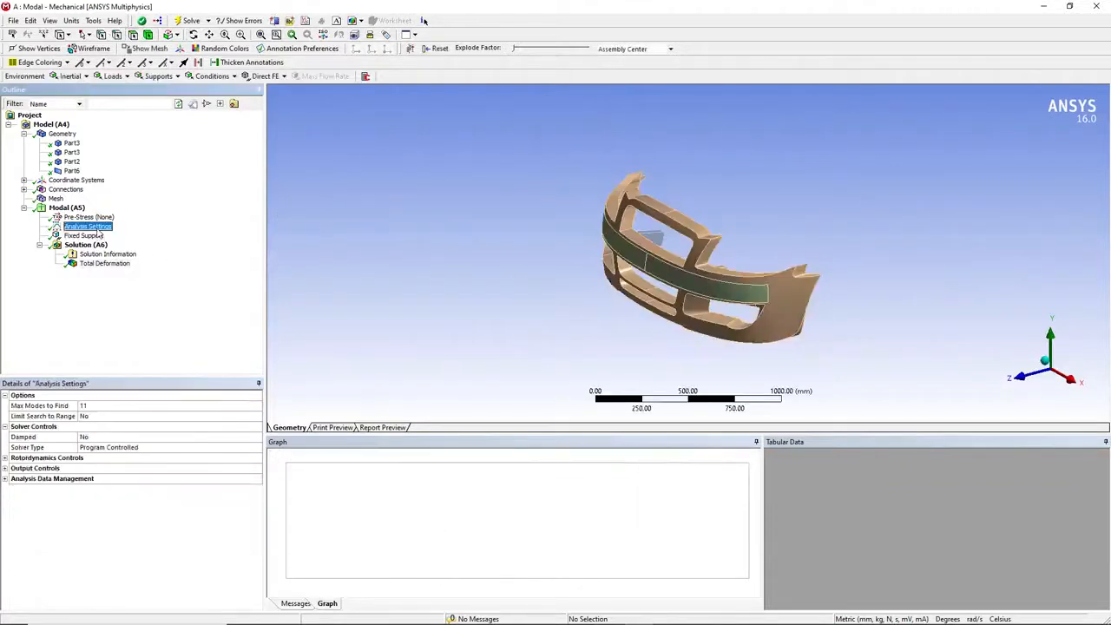
pyautogui.click(85, 407)
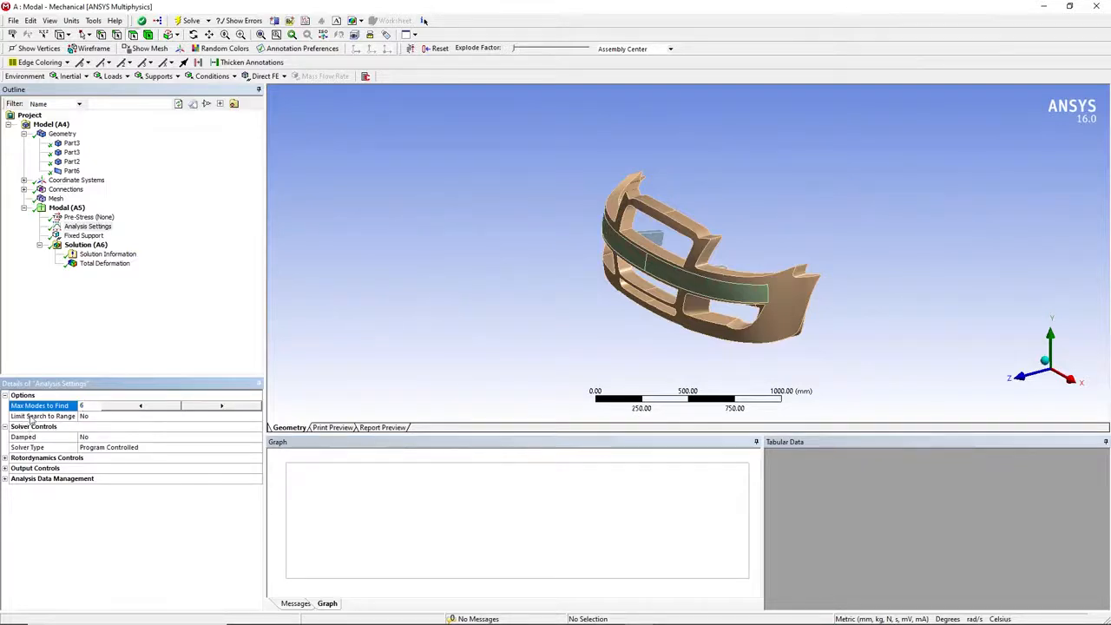
pyautogui.click(87, 419)
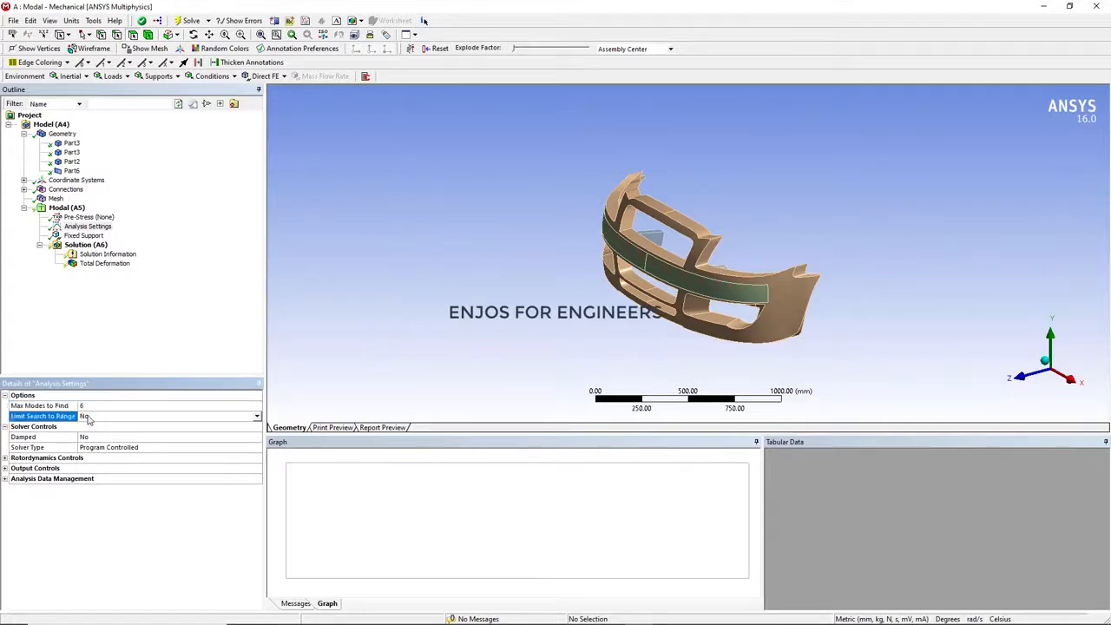
pyautogui.click(257, 421)
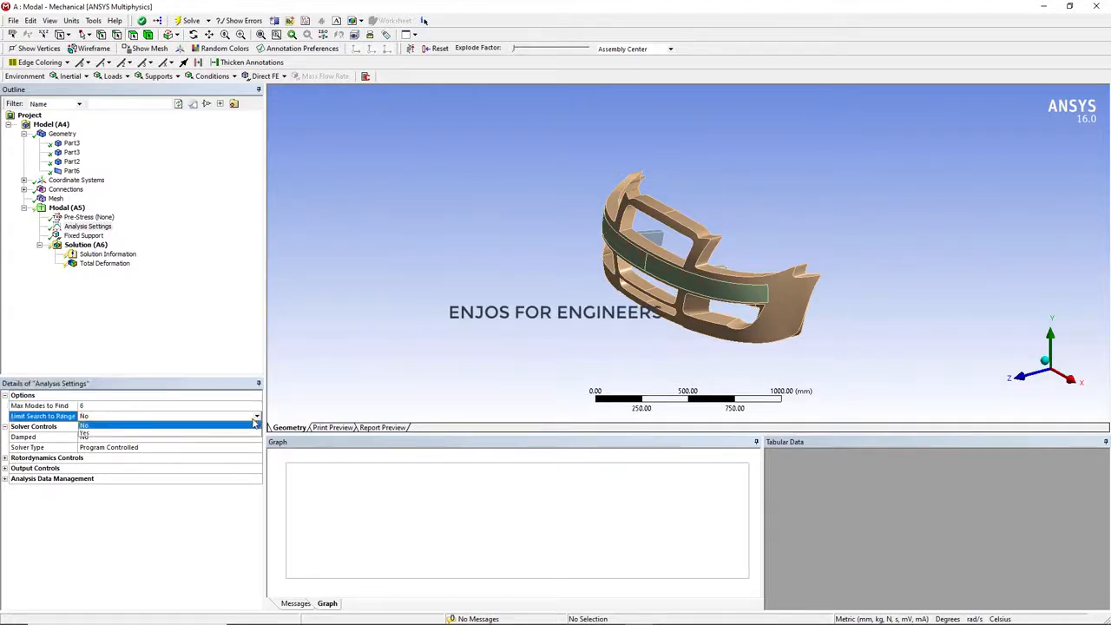
pyautogui.click(87, 427)
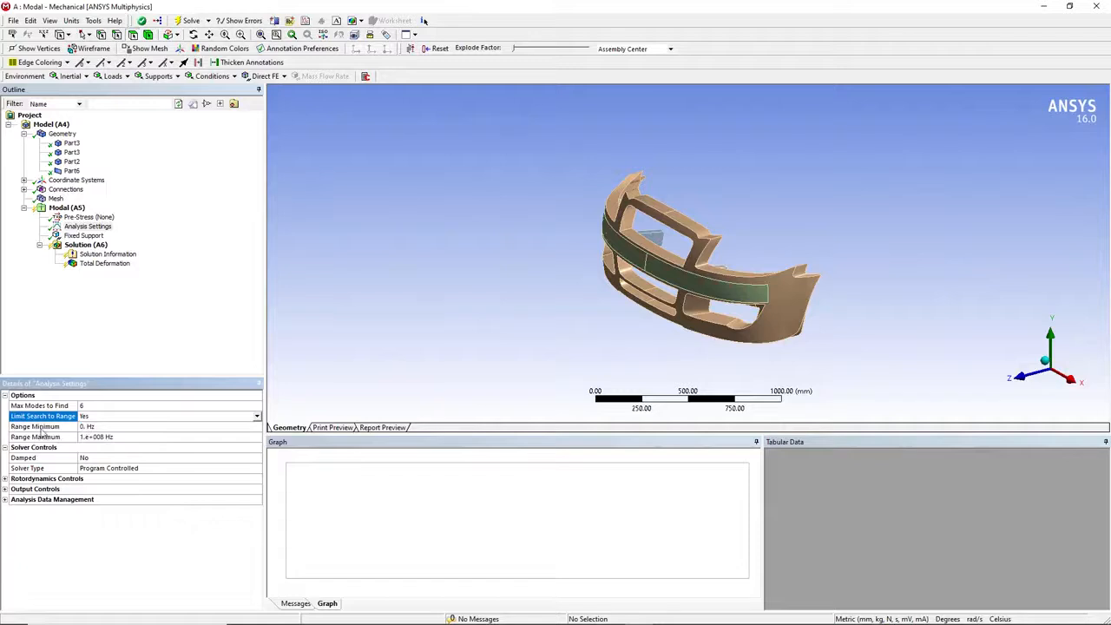
# Step: Set the frequency search range from a minimum of 600 Hz to a maximum of 800 Hz and solve the analysis
pyautogui.click(84, 427)
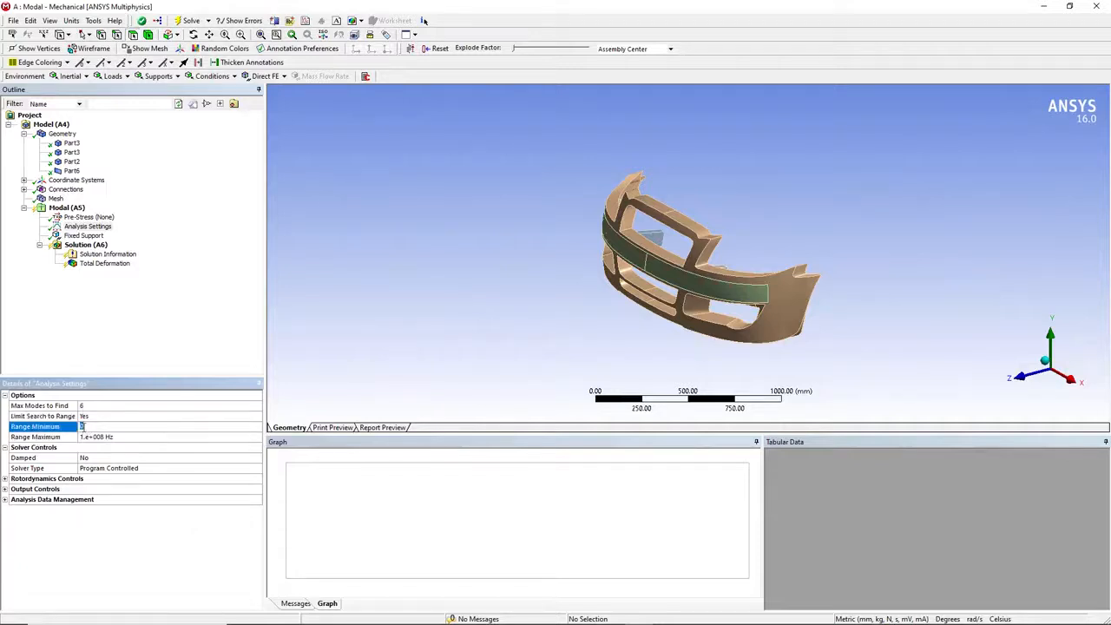
pyautogui.write('60')
pyautogui.press('Return')
pyautogui.click(94, 437)
pyautogui.write('800.')
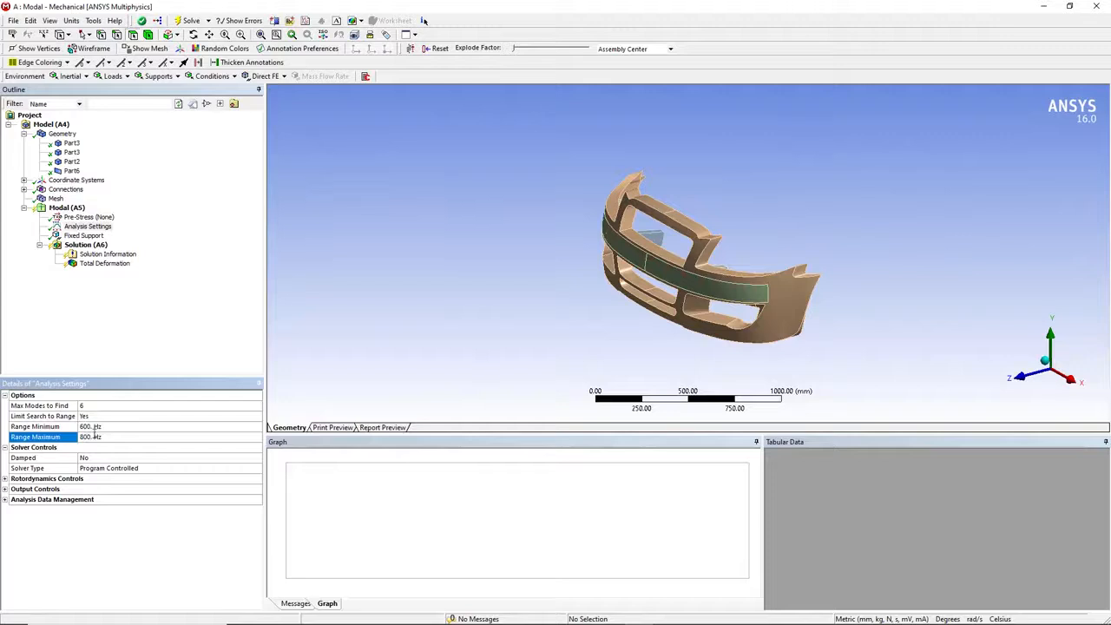
pyautogui.rightClick(91, 244)
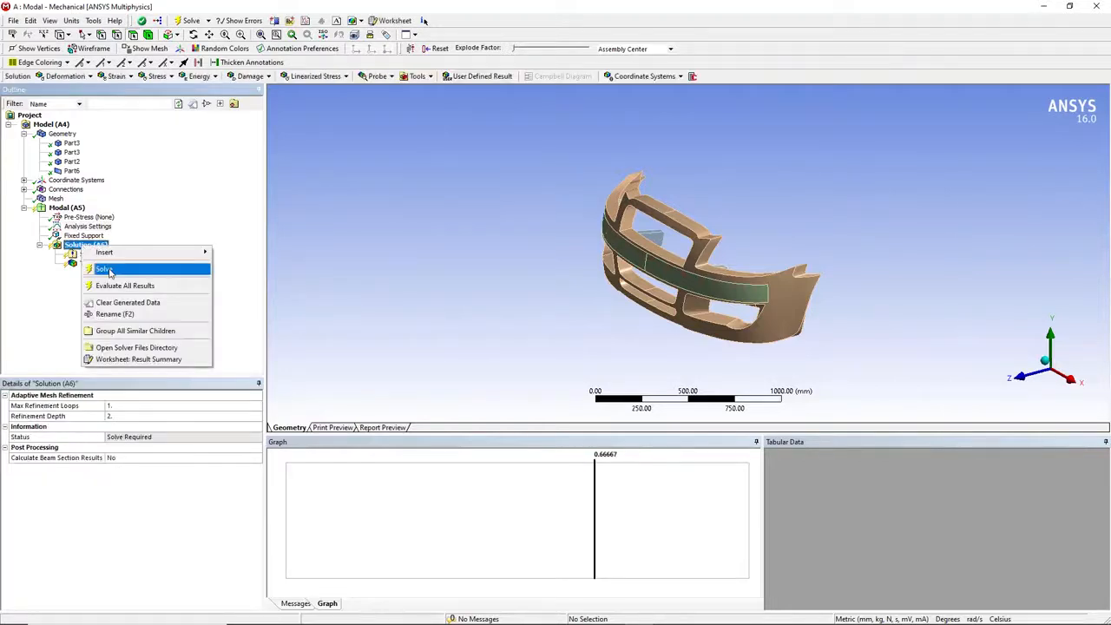
pyautogui.click(111, 271)
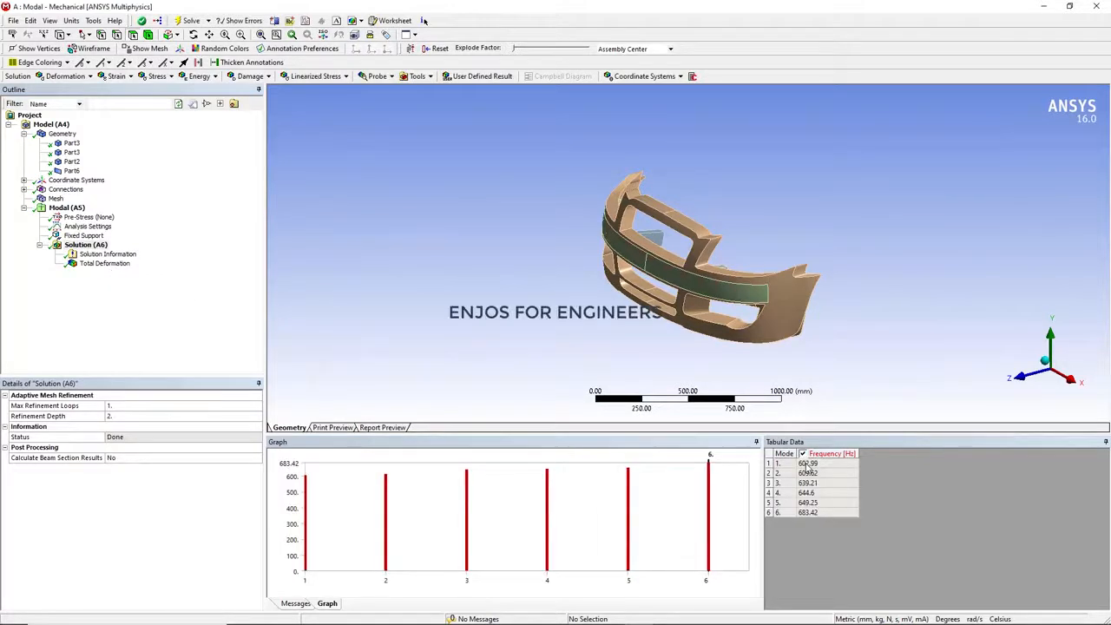
# Step: Create mode shape results for all six modes in the frequency table and evaluate all results
pyautogui.rightClick(808, 466)
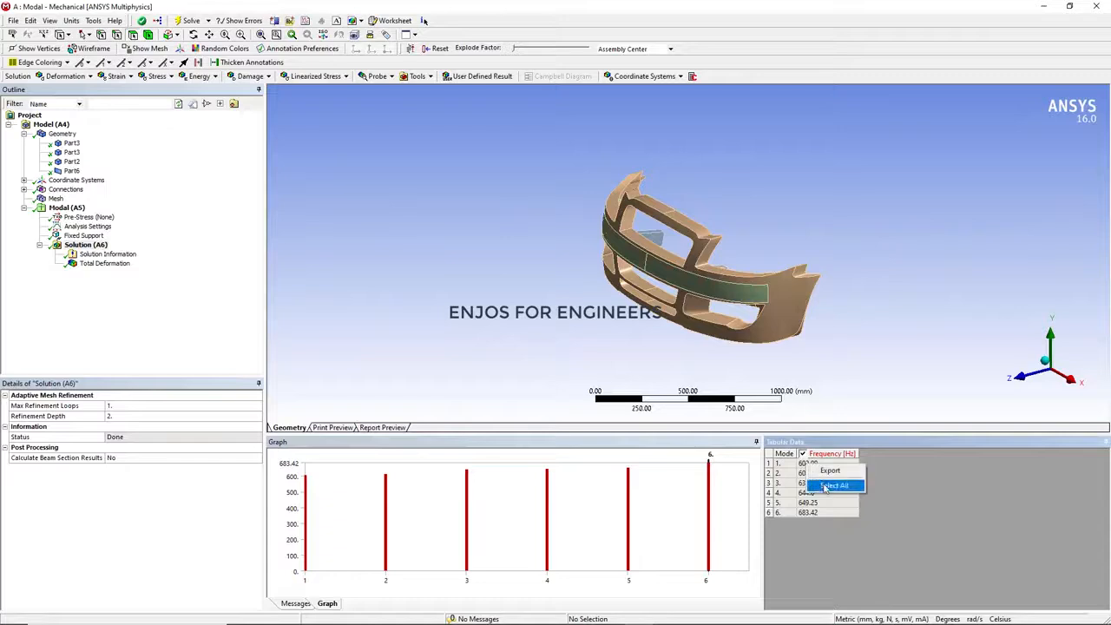
pyautogui.click(832, 485)
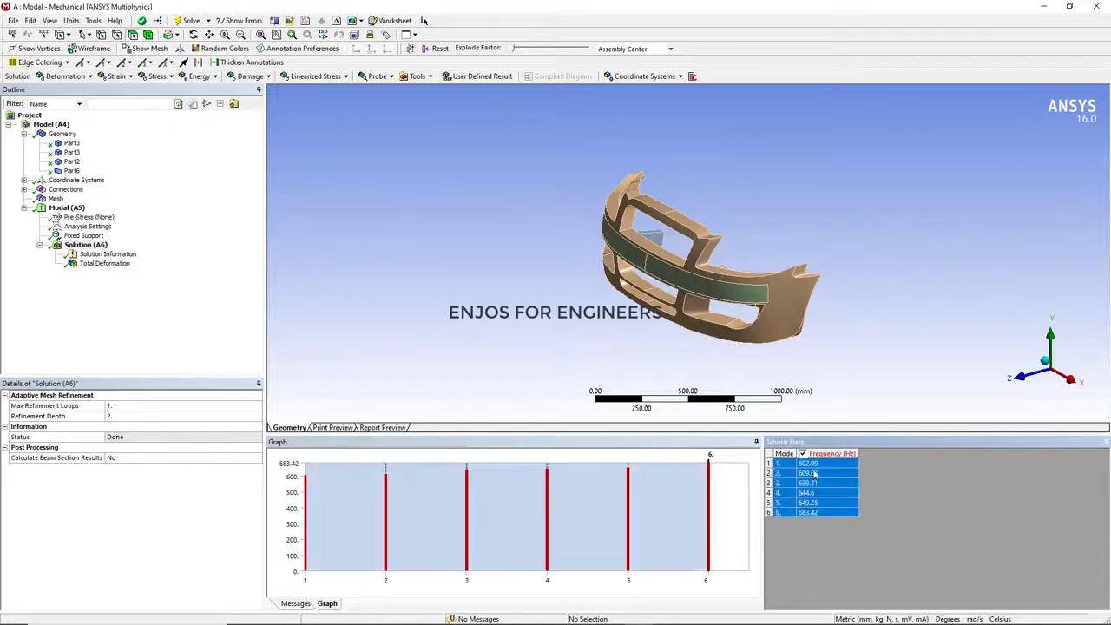
pyautogui.rightClick(815, 474)
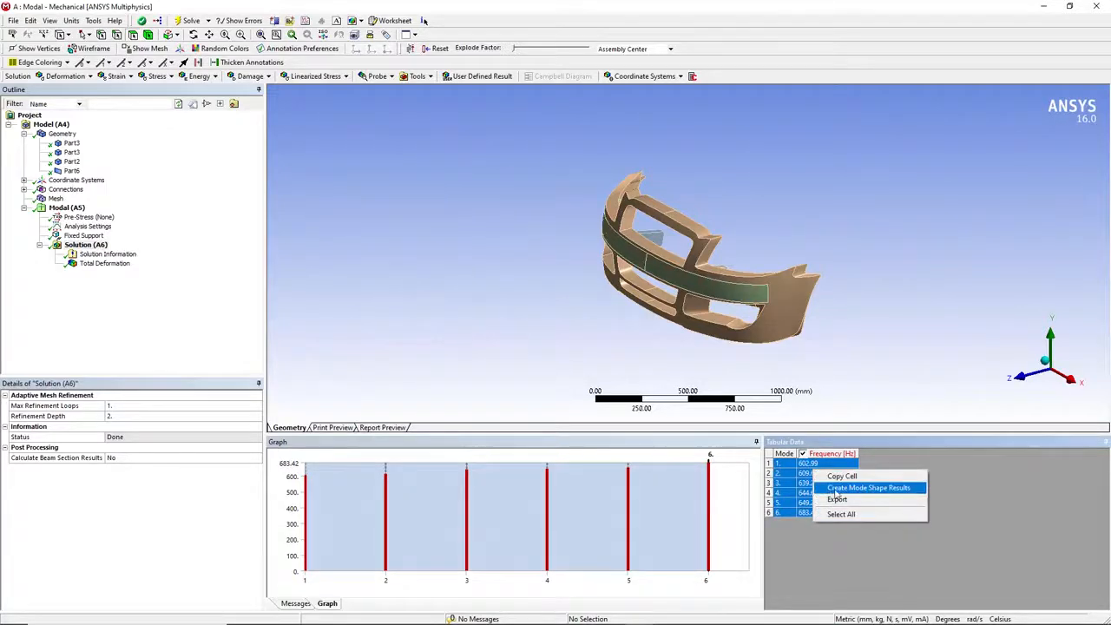
pyautogui.click(835, 489)
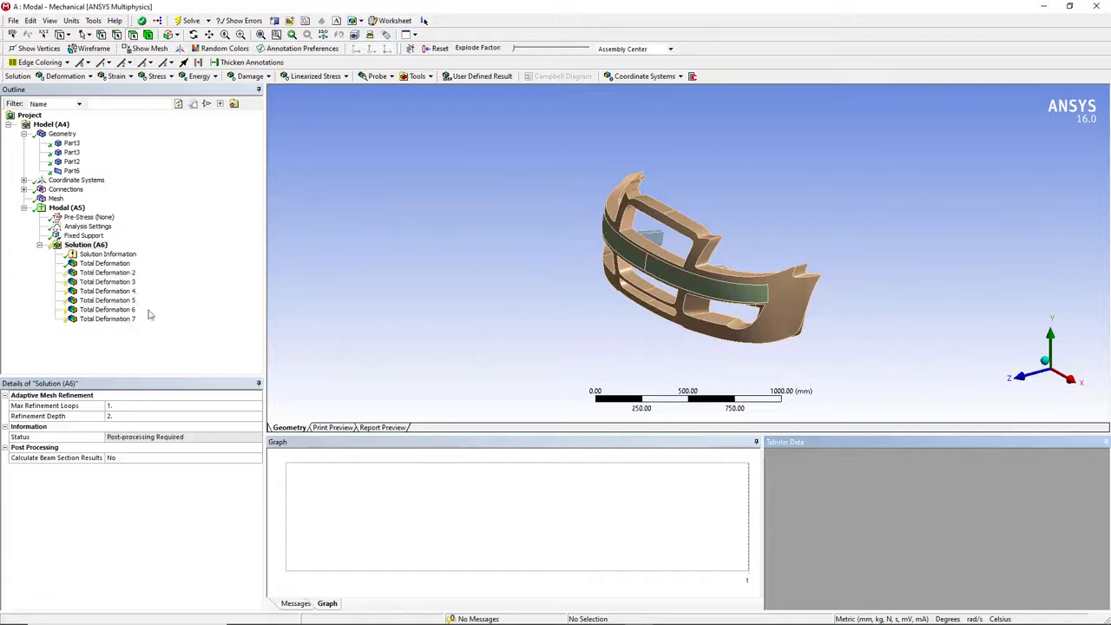
pyautogui.rightClick(84, 246)
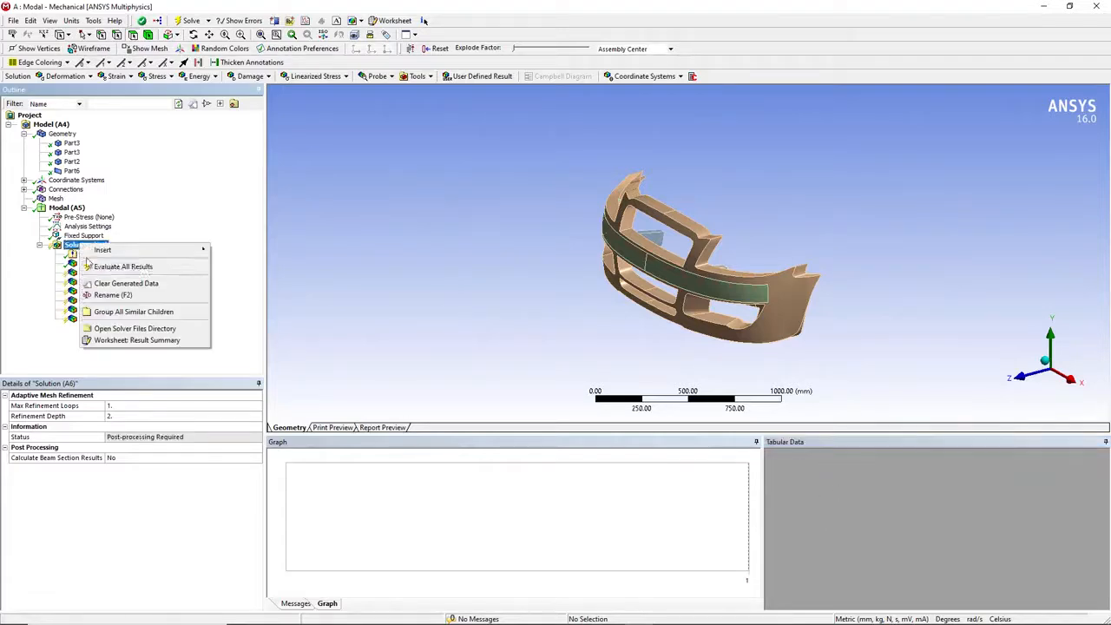
pyautogui.click(122, 266)
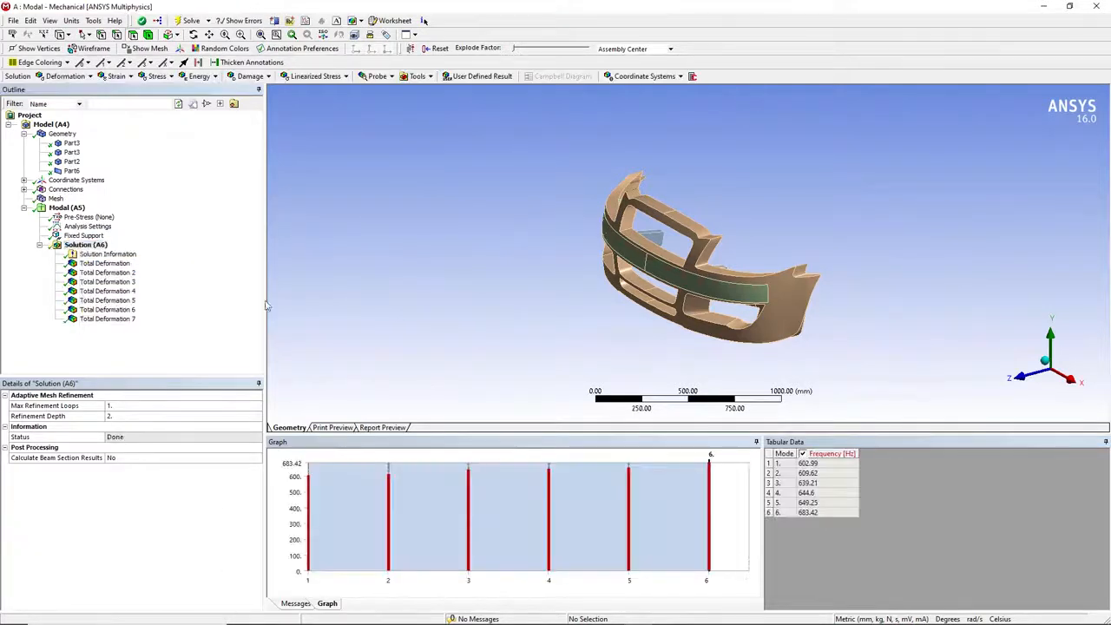
# Step: Look through the new total deformation results and animate the mode 6 shape in Total Deformation 7
pyautogui.click(108, 273)
pyautogui.click(108, 282)
pyautogui.click(110, 300)
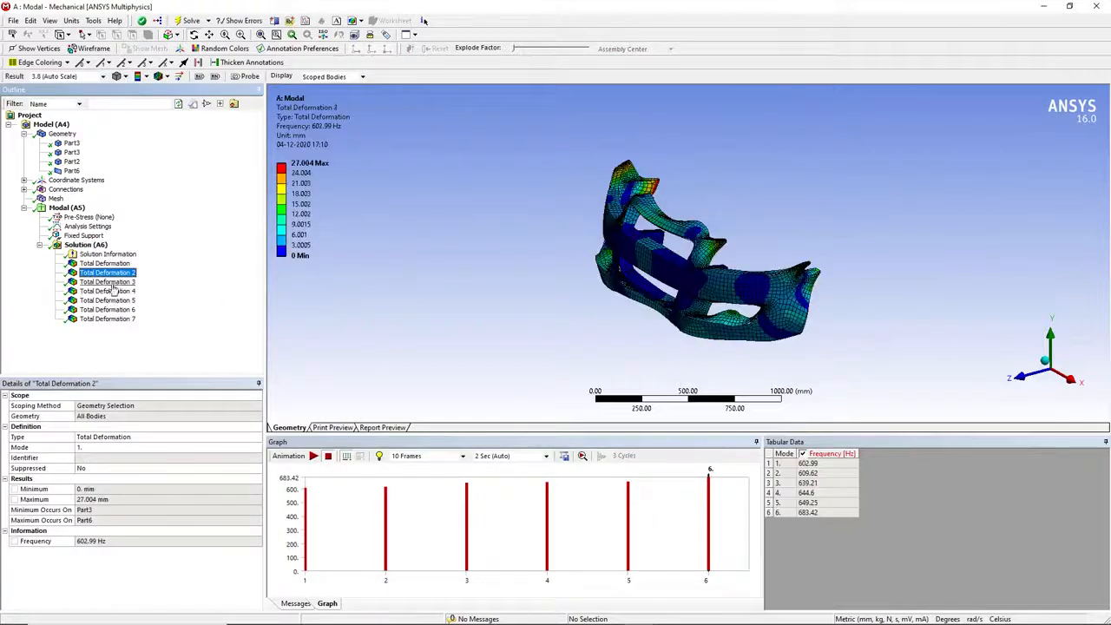
pyautogui.click(109, 310)
pyautogui.click(113, 319)
pyautogui.click(313, 456)
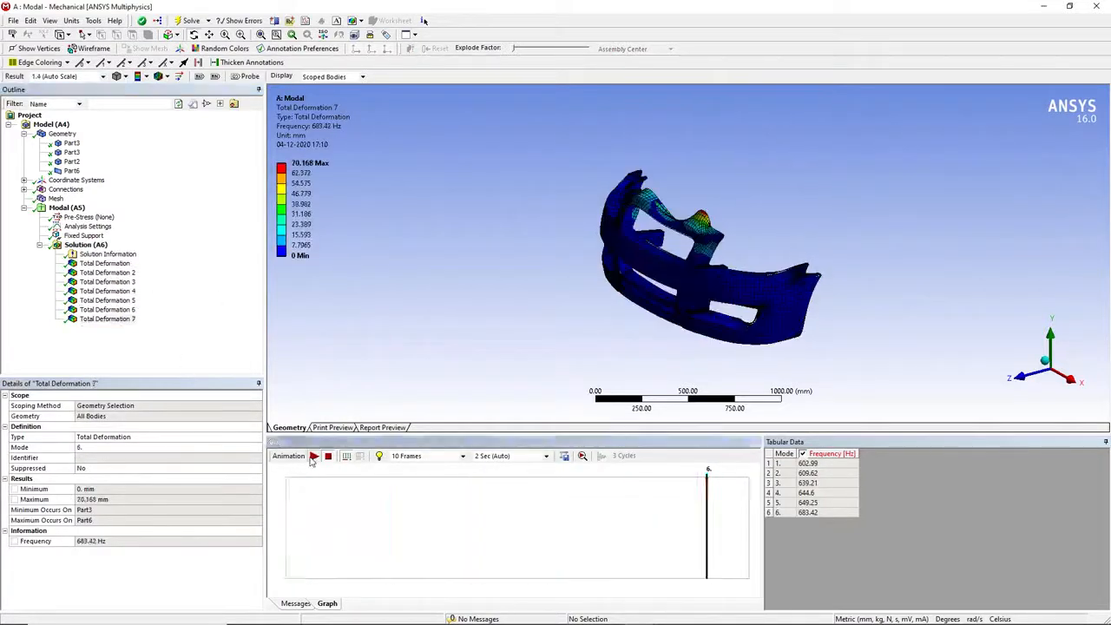
pyautogui.moveTo(650, 290); pyautogui.dragTo(673, 270, button='middle')
# Step: Animate the mode 3 shape in Total Deformation 4, examine the bumper from another angle and stop the animation
pyautogui.click(107, 290)
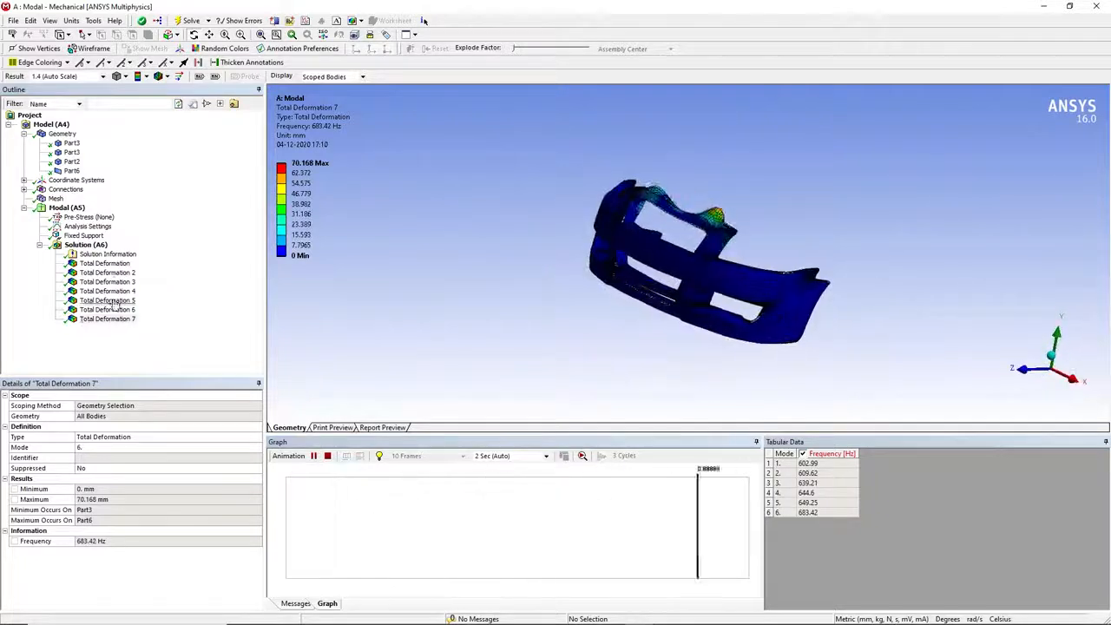
pyautogui.click(315, 456)
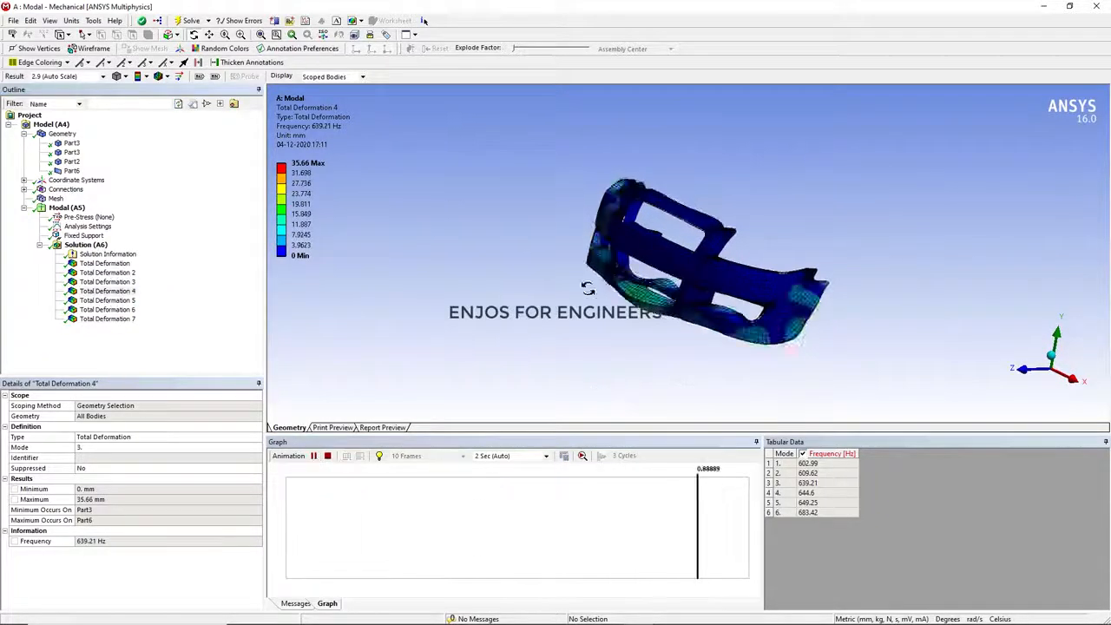
pyautogui.moveTo(588, 290)
pyautogui.mouseDown(button='middle')
pyautogui.moveTo(610, 298)
pyautogui.moveTo(669, 283)
pyautogui.moveTo(605, 302)
pyautogui.mouseUp(button='middle')
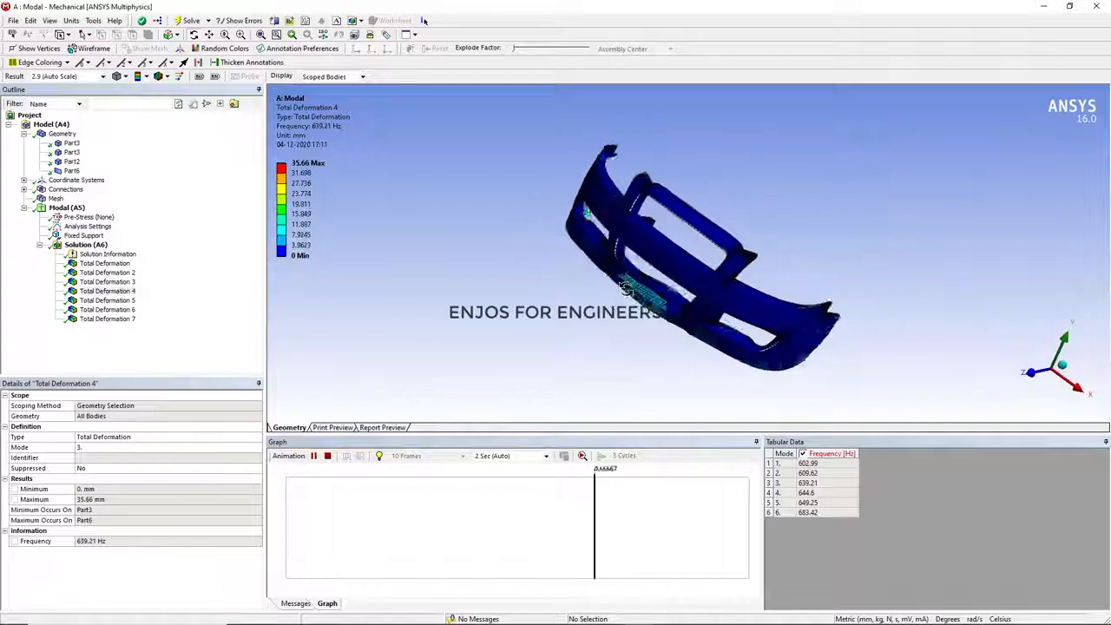
pyautogui.click(328, 456)
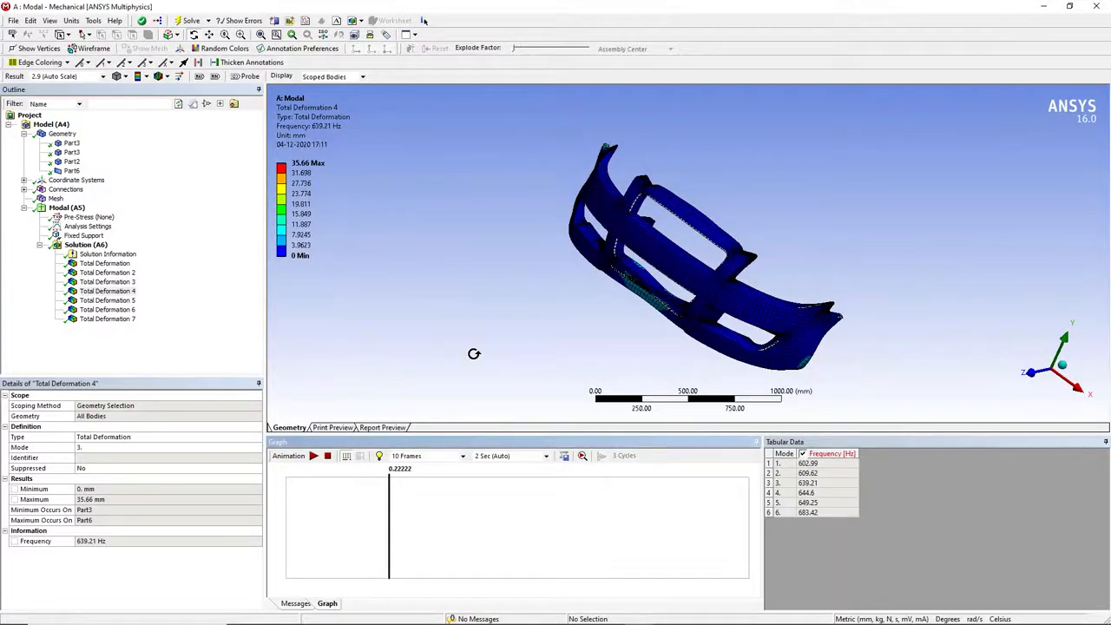